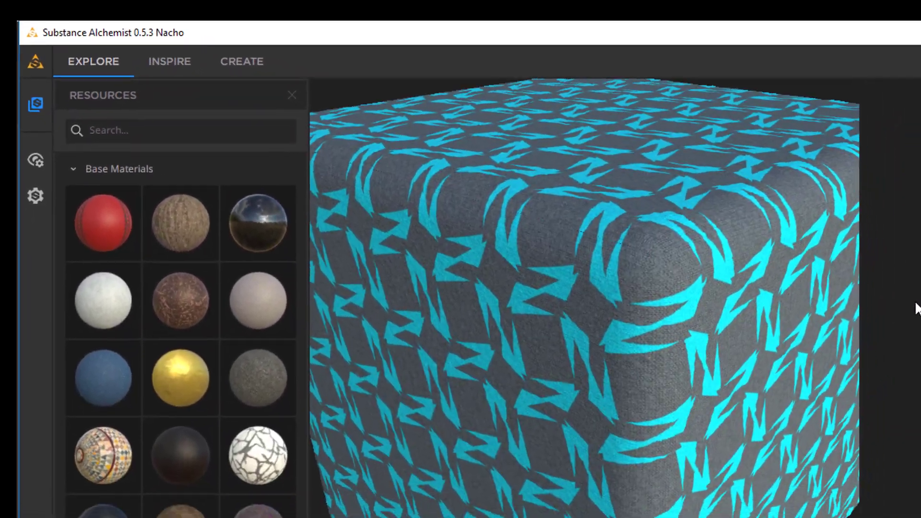
scroll(664, 262, "up", 3)
scroll(568, 262, "up", 3)
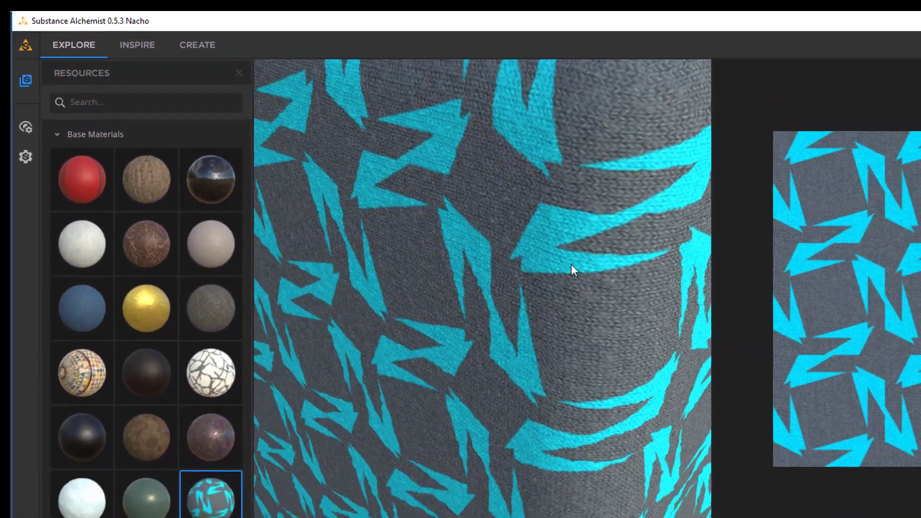
scroll(568, 248, "up", 2)
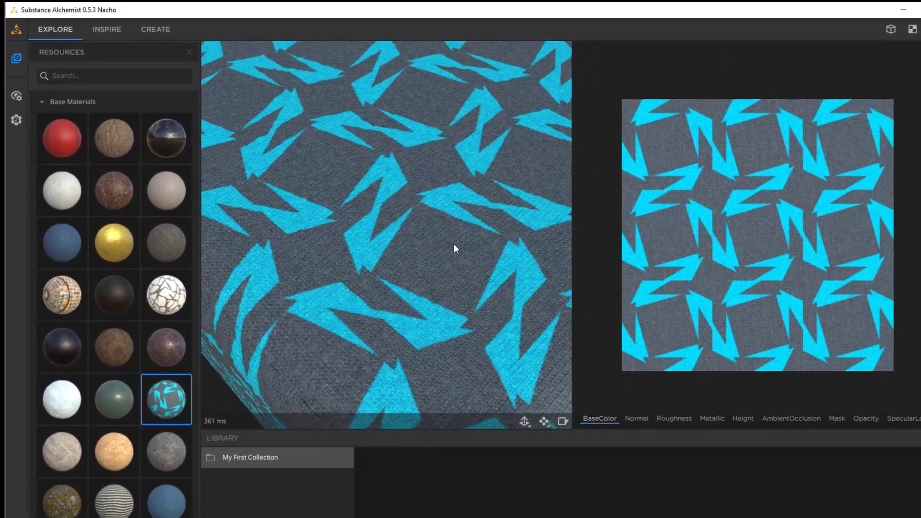
Step: Load the Carbon Fiber Twill Weave base material onto the preview cube
mouse_move(568, 248)
left_mouse_down()
mouse_move(426, 206)
mouse_move(446, 203)
mouse_move(407, 200)
mouse_move(396, 213)
mouse_move(194, 255)
mouse_move(219, 274)
mouse_move(367, 245)
mouse_move(348, 254)
mouse_move(430, 248)
mouse_move(427, 281)
mouse_move(358, 250)
mouse_move(359, 239)
mouse_move(494, 241)
mouse_move(463, 203)
left_mouse_up()
mouse_move(422, 182)
left_mouse_down("alt")
mouse_move(411, 232)
mouse_move(395, 259)
mouse_move(402, 237)
mouse_move(391, 230)
mouse_move(450, 239)
mouse_move(382, 236)
mouse_move(402, 231)
left_mouse_up("alt")
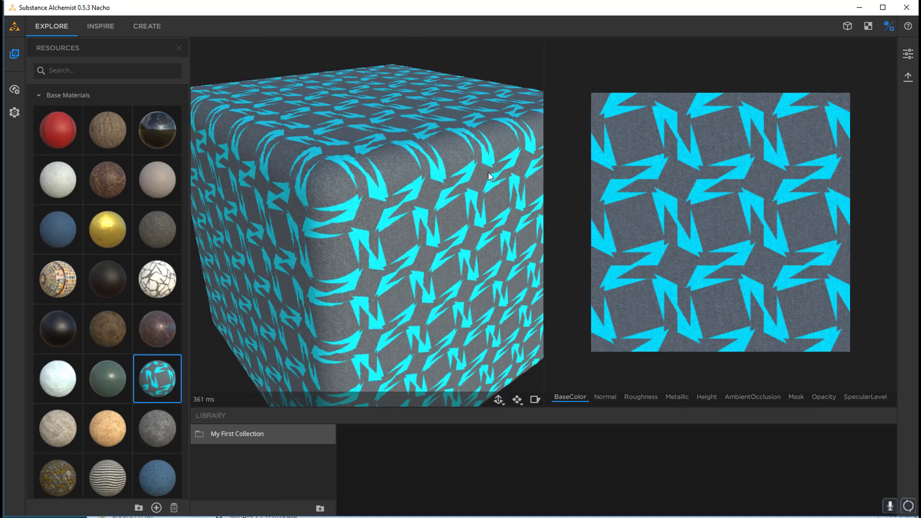
left_click(151, 126)
mouse_move(453, 230)
left_mouse_down("alt")
mouse_move(411, 279)
mouse_move(462, 263)
mouse_move(475, 235)
mouse_move(416, 240)
left_mouse_up("alt")
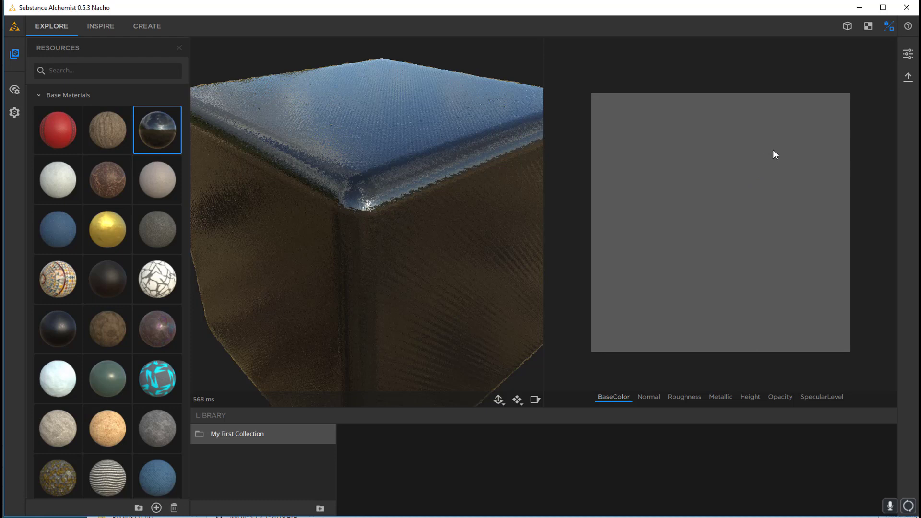
Step: Start exporting the current material and choose its output file format
left_click(908, 77)
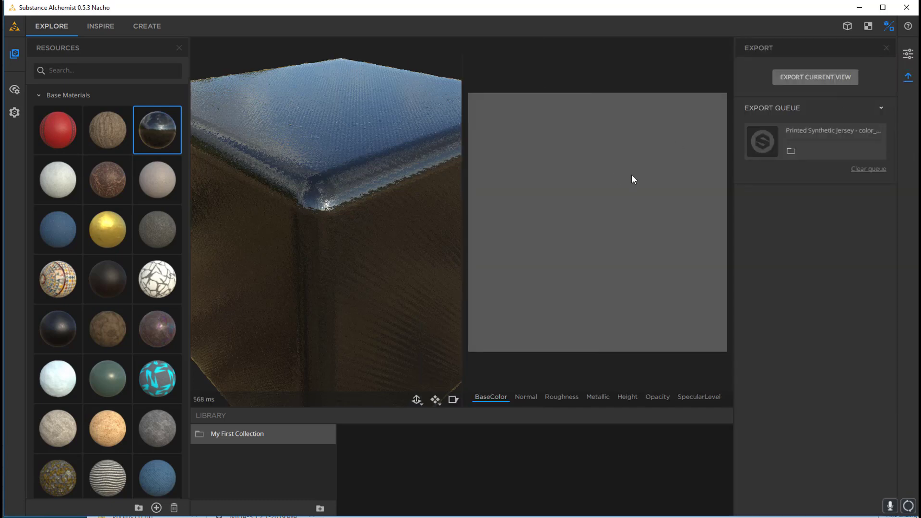
left_click(830, 76)
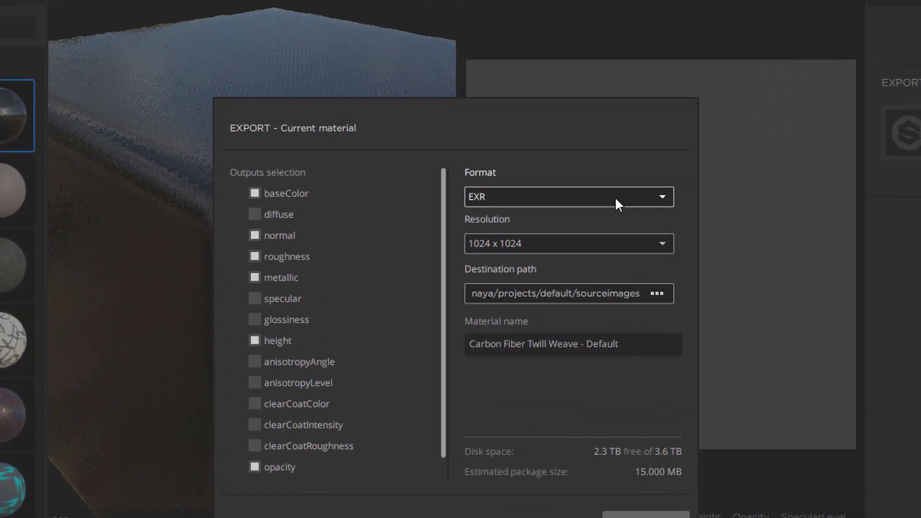
left_click(726, 213)
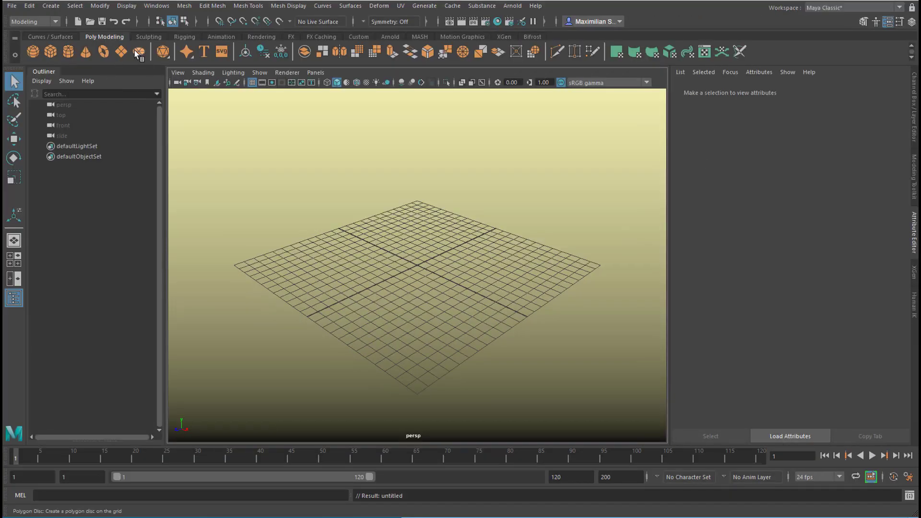
Step: Create a polygon disc and raise a group of its central vertices upward
left_click(138, 53)
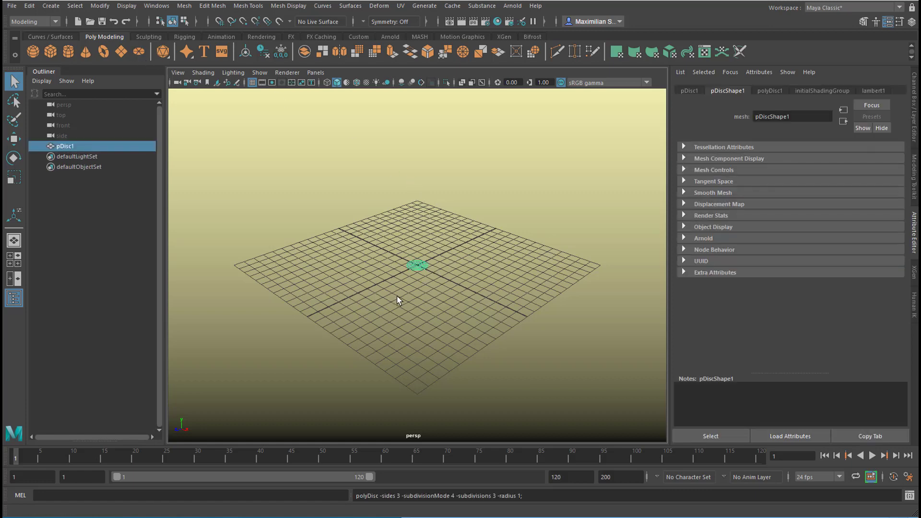
scroll(415, 286, "up", 5)
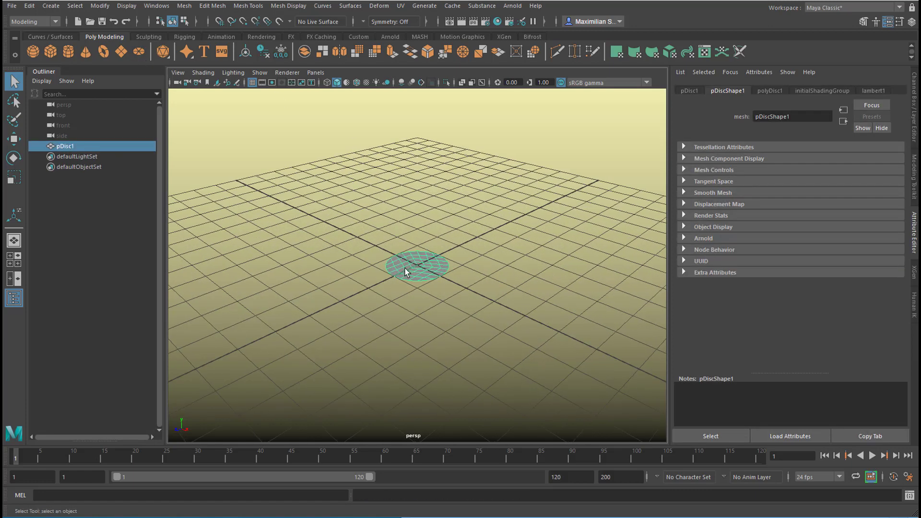
right_click_drag(426, 246, 395, 246)
scroll(461, 303, "up", 5)
left_click_drag(409, 213, 469, 273)
key("w")
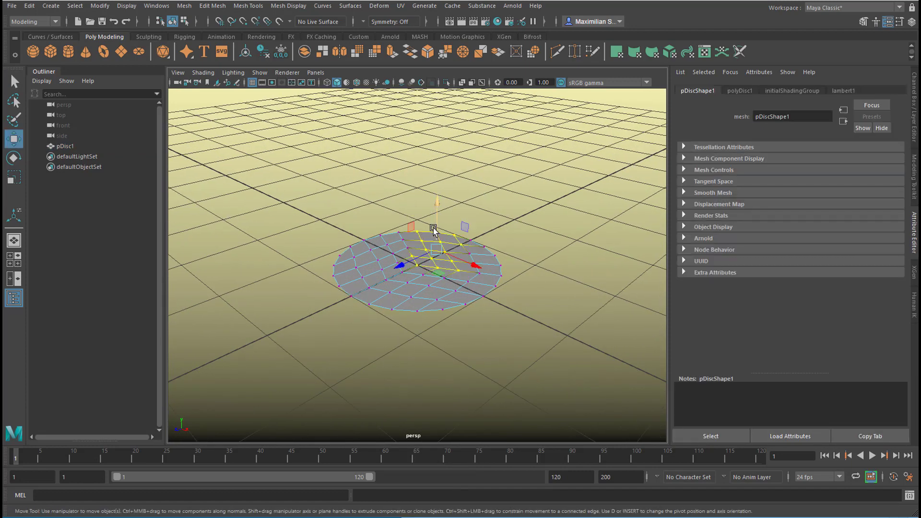
left_click_drag(435, 229, 429, 222)
Step: Select vertices near the disc's left and right edges, then return to object mode
left_click_drag(314, 264, 370, 294)
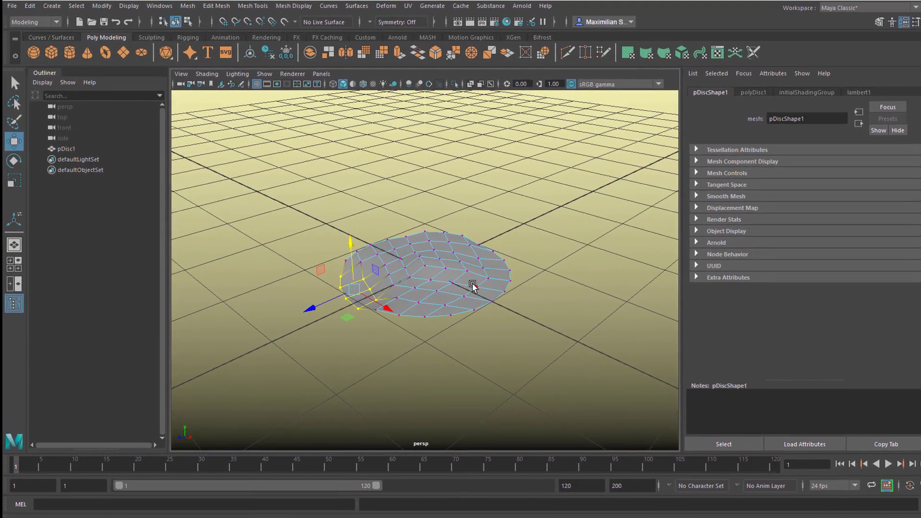
left_click(475, 283)
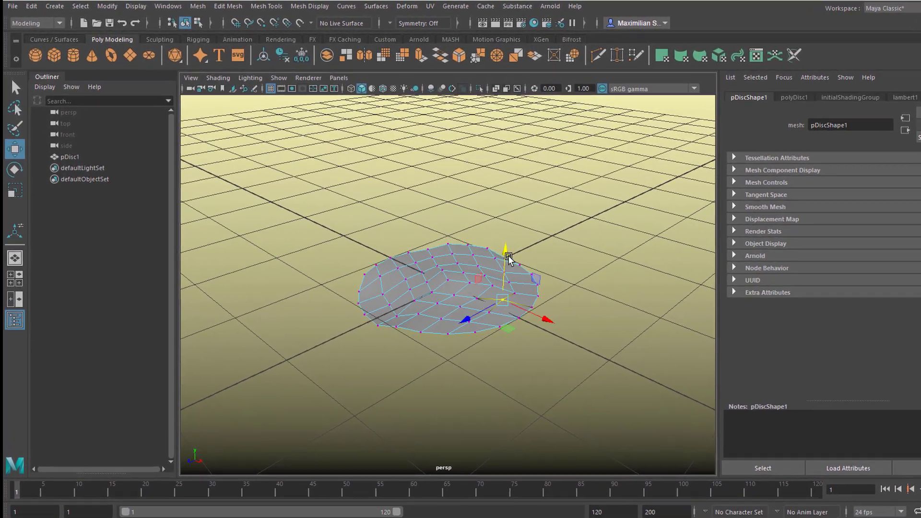
mouse_move(462, 259)
right_mouse_down()
mouse_move(509, 256)
mouse_move(550, 267)
right_mouse_up()
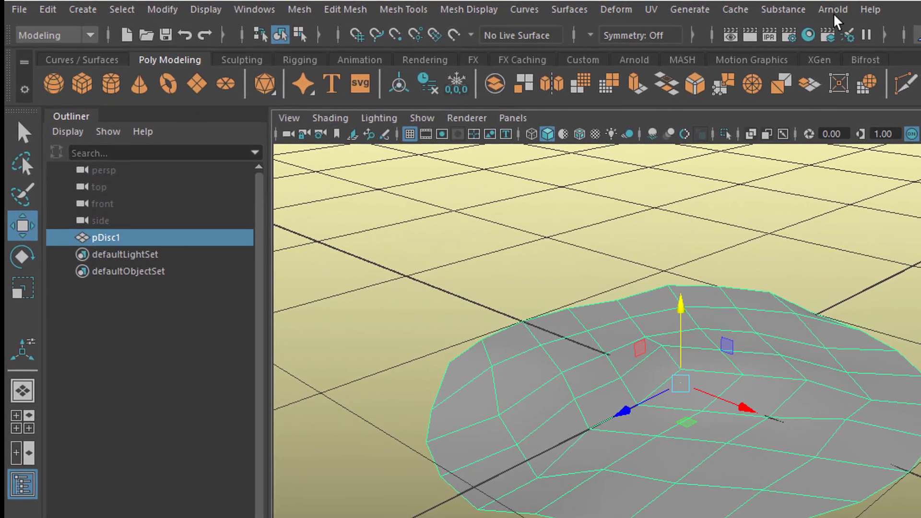
Step: Render the scene in Arnold and add a point light
left_click(815, 8)
left_click(872, 37)
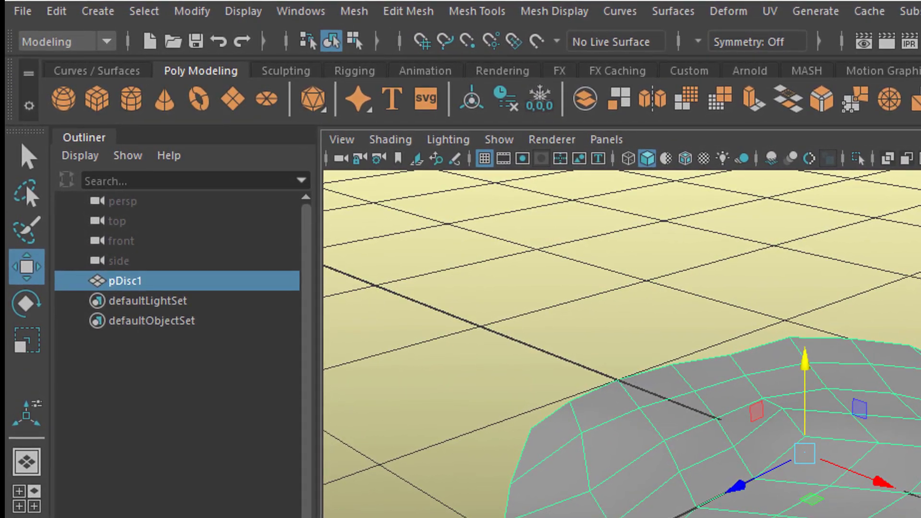
left_click(97, 10)
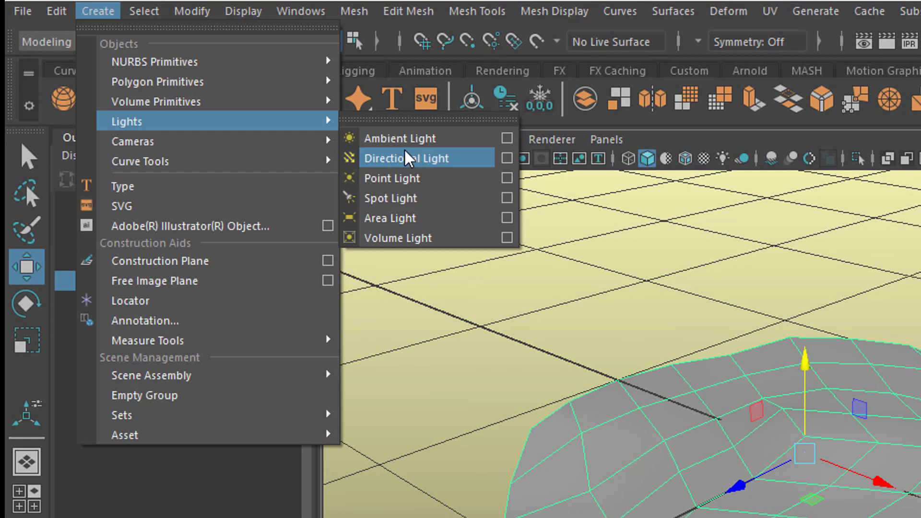
left_click(429, 180)
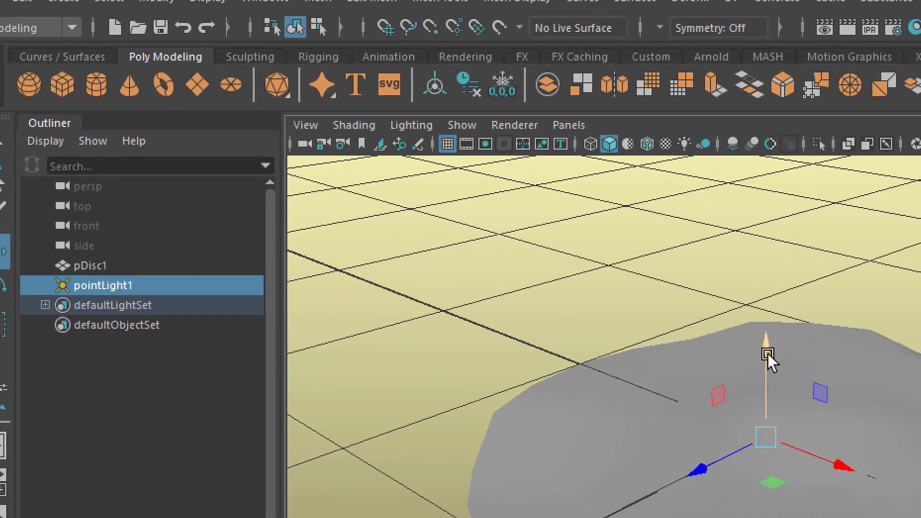
Step: Raise the point light above the disc and shade the viewport with scene lights
mouse_move(765, 352)
left_mouse_down()
mouse_move(555, 189)
mouse_move(508, 135)
left_mouse_up()
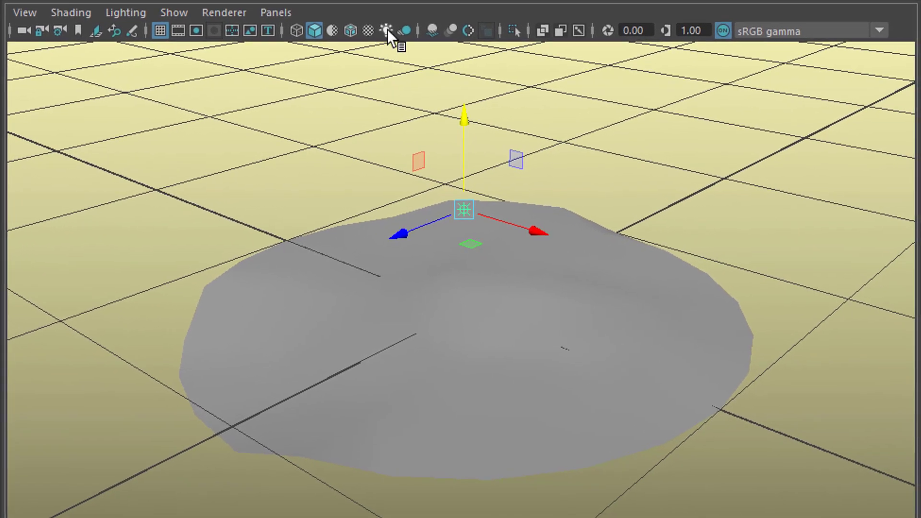
left_click(387, 30)
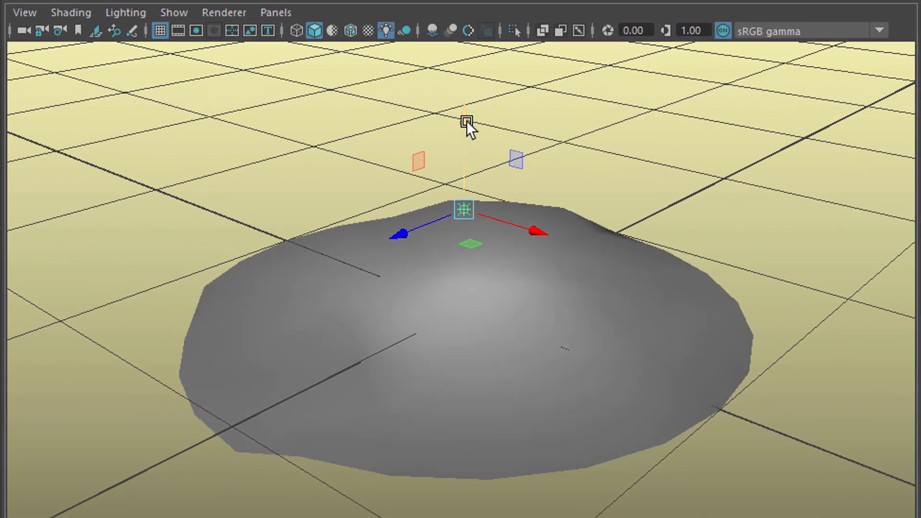
mouse_move(466, 120)
left_mouse_down()
mouse_move(478, 73)
mouse_move(478, 197)
mouse_move(477, 143)
left_mouse_up()
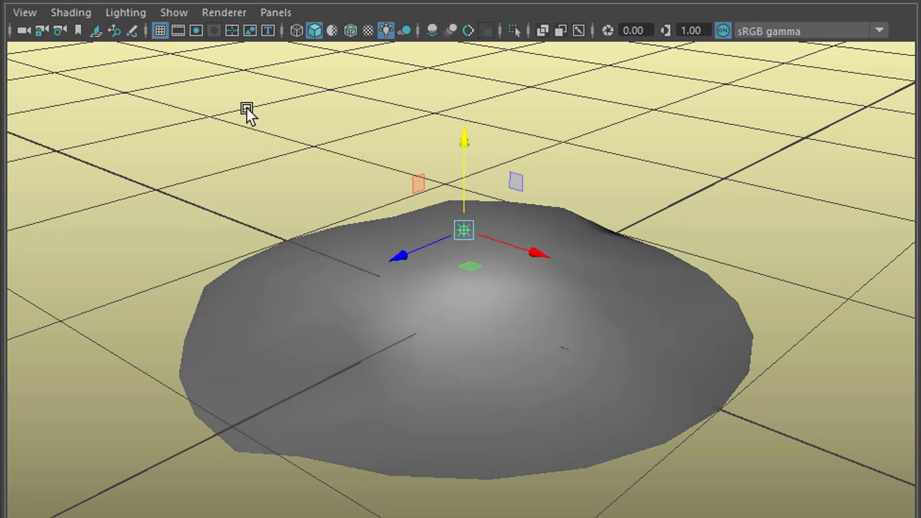
Step: Switch the viewport renderer to Arnold and close the small Arnold window
left_click(223, 12)
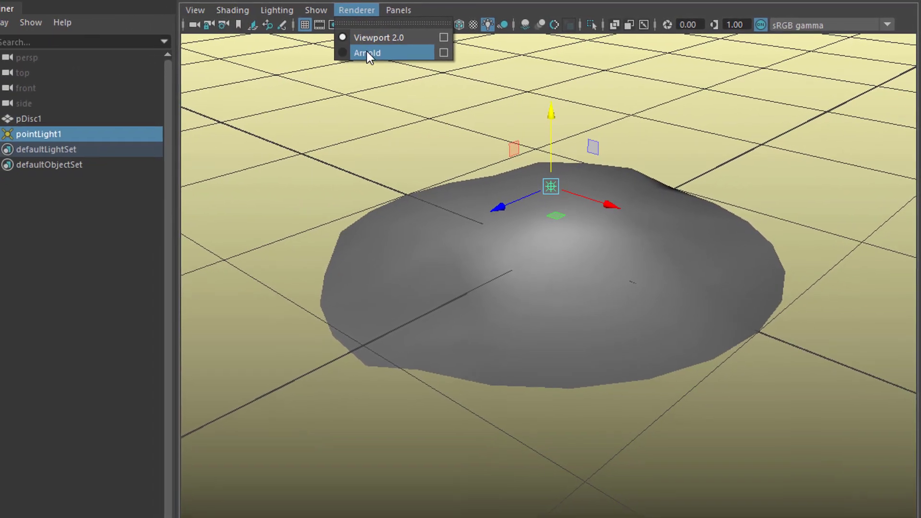
left_click(388, 50)
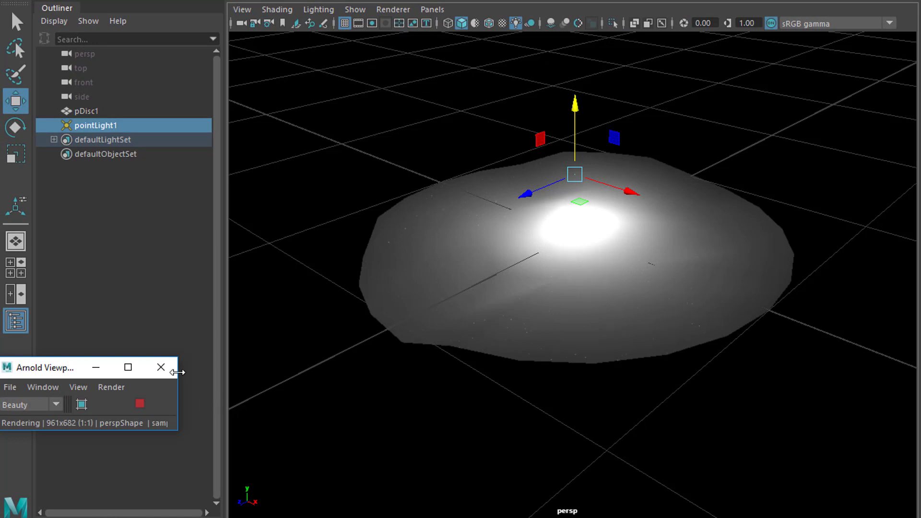
left_click(161, 366)
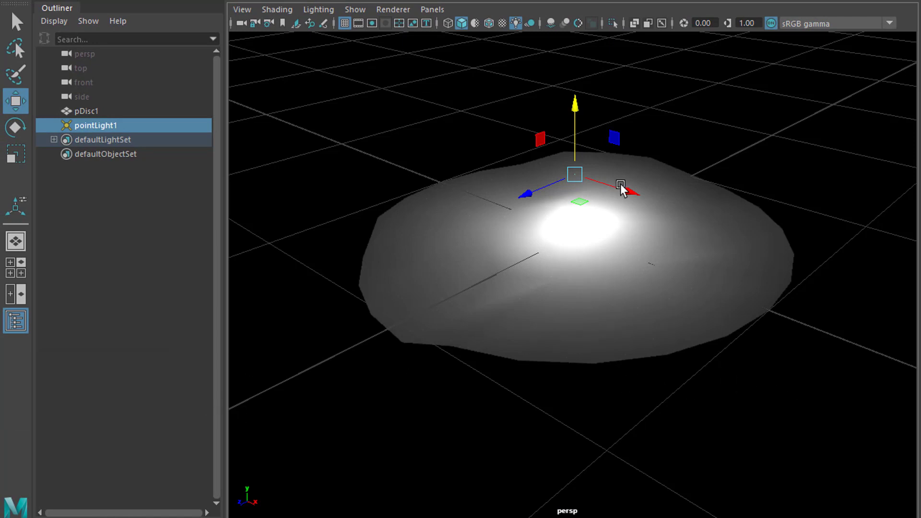
Step: Move the point light higher and sideways along X over the disc
left_click_drag(573, 112, 585, 67)
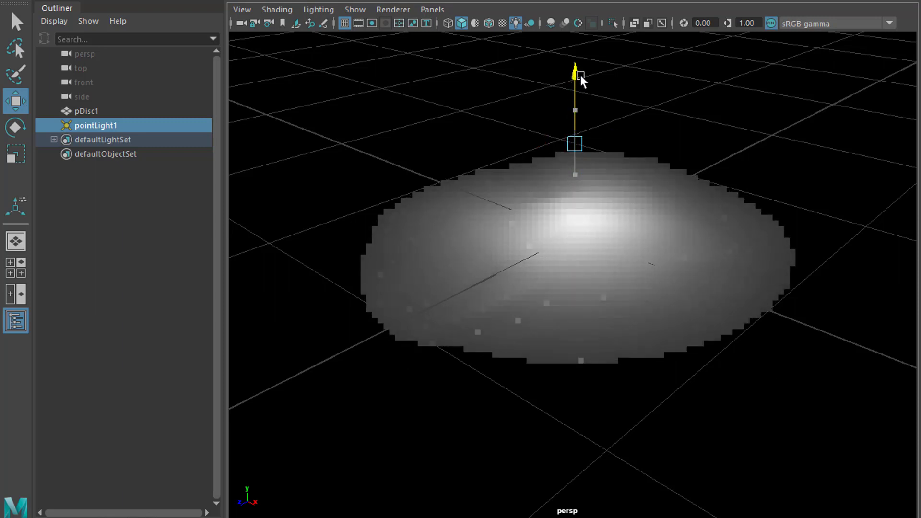
mouse_move(626, 144)
left_mouse_down()
mouse_move(684, 180)
mouse_move(670, 184)
left_mouse_up()
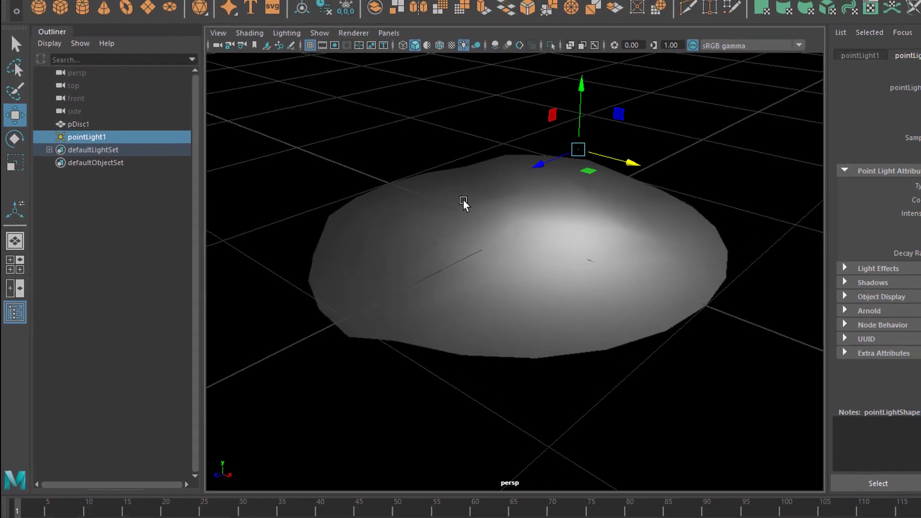
Step: Assign a new Arnold aiStandardSurface material to pDisc1
left_click(468, 202)
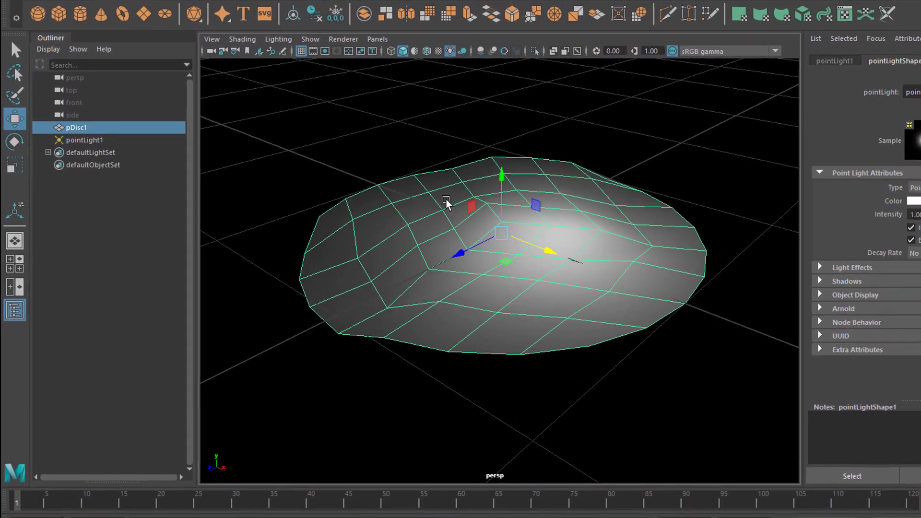
right_click(467, 201)
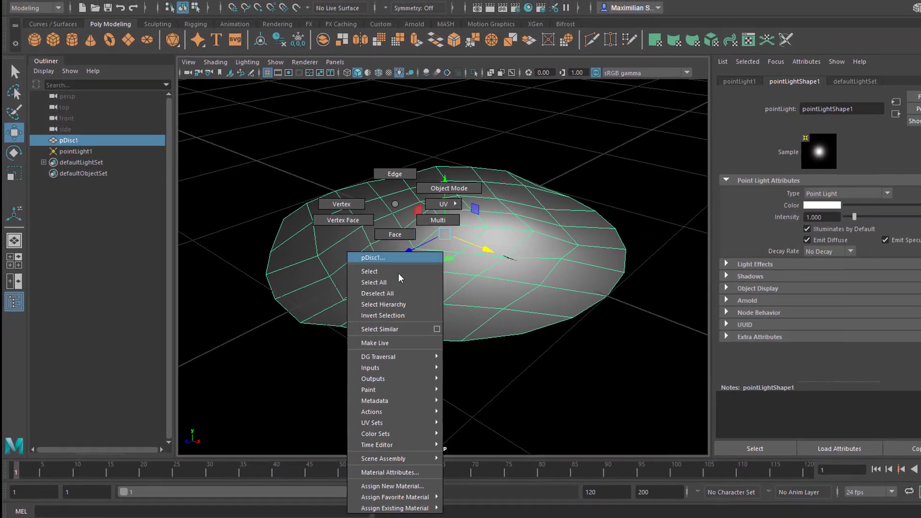
left_click(376, 477)
left_click(225, 256)
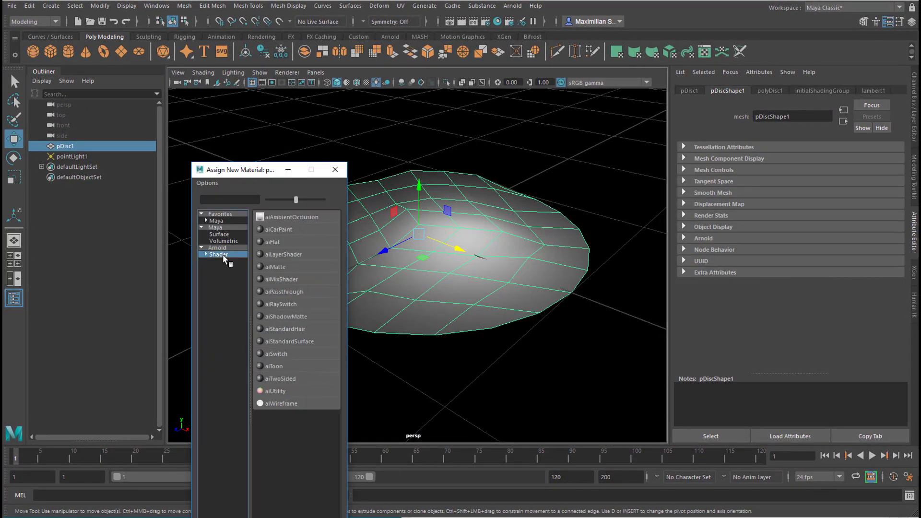
left_click(310, 342)
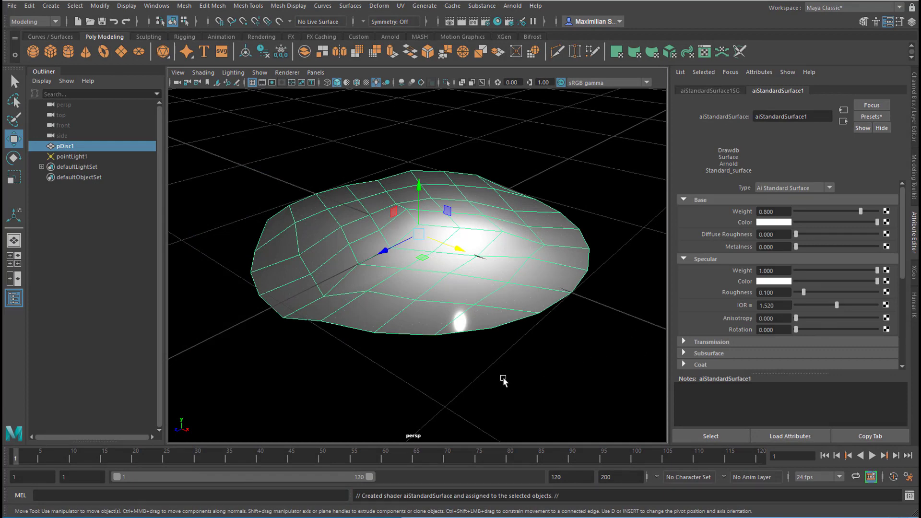
Step: Deselect the disc and tumble the view to look down on it
left_click(712, 437)
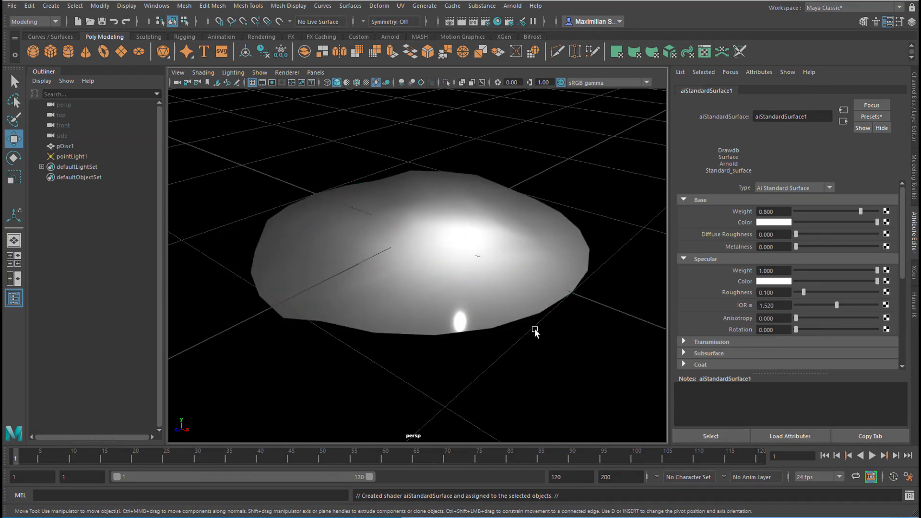
left_click_drag(532, 334, 464, 335, "alt")
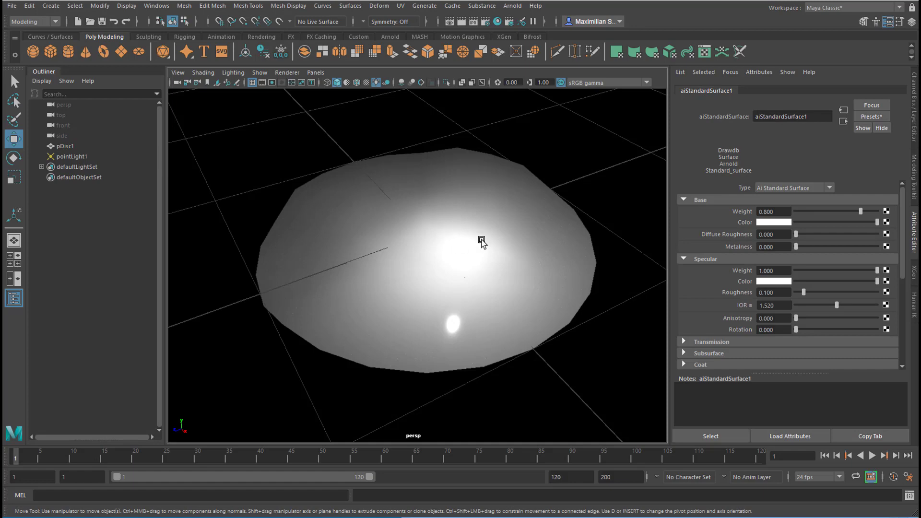
left_click_drag(517, 331, 597, 315, "alt")
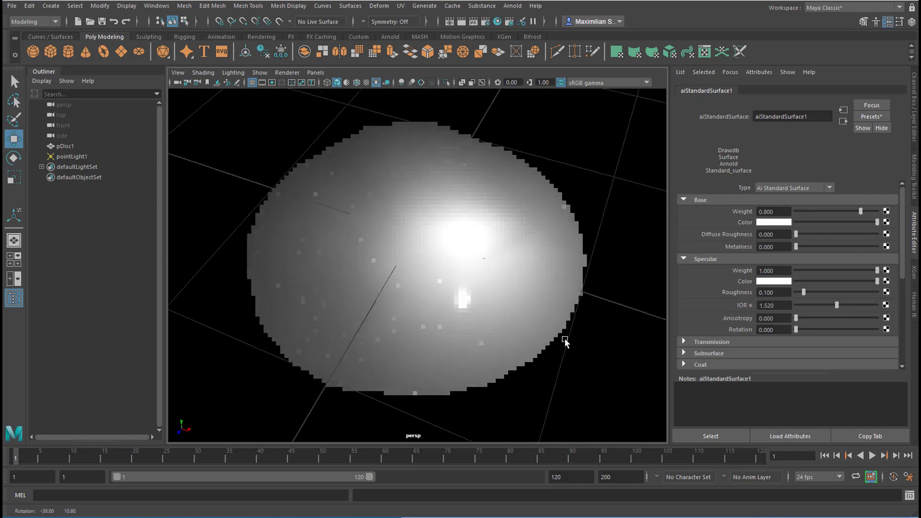
left_click_drag(596, 315, 566, 339, "alt")
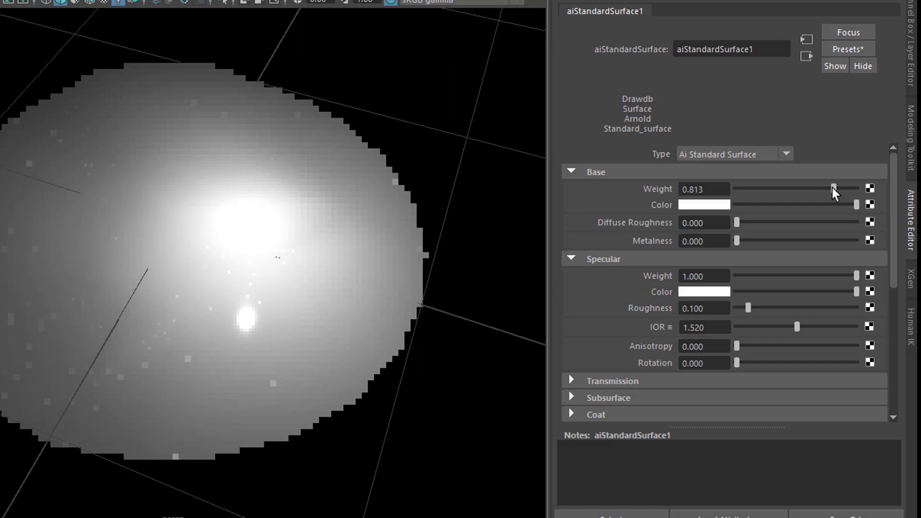
Step: Set the base weight to 0.684 and tint the base colour light blue
left_click_drag(832, 187, 876, 188)
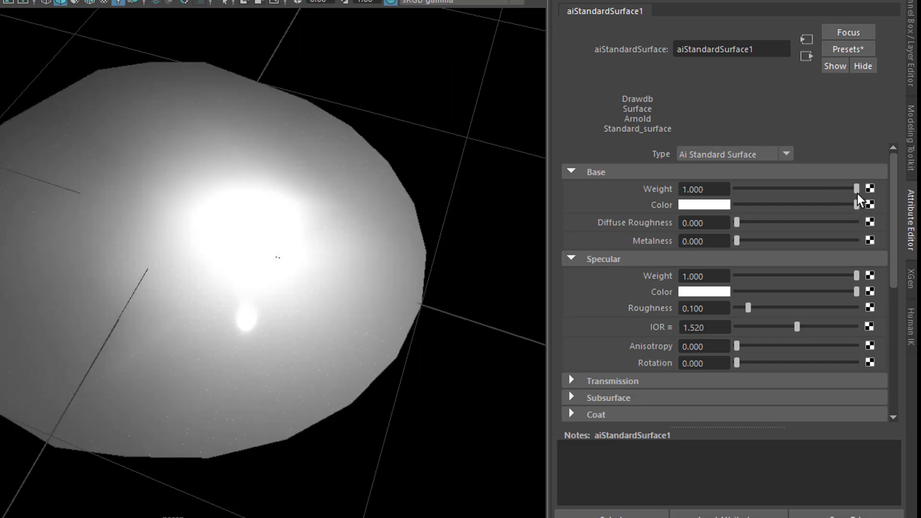
mouse_move(855, 190)
left_mouse_down()
mouse_move(758, 190)
mouse_move(816, 198)
left_mouse_up()
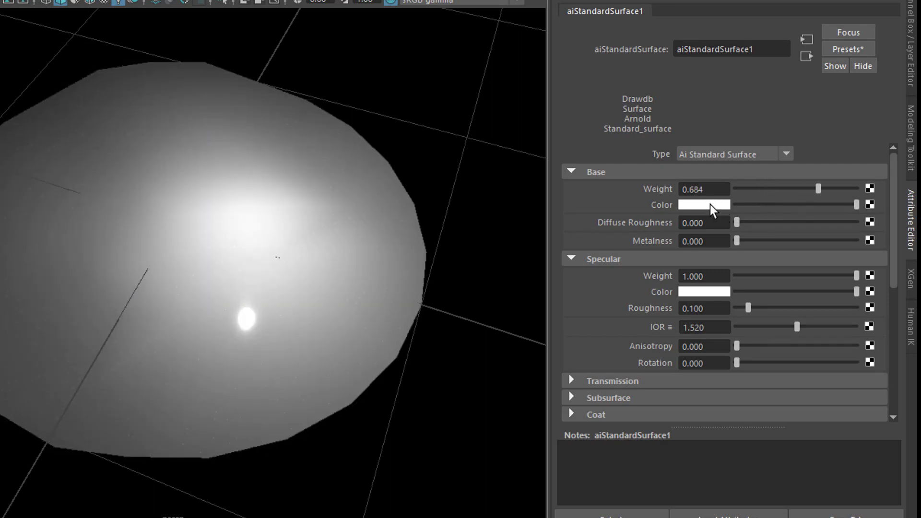
left_click(711, 209)
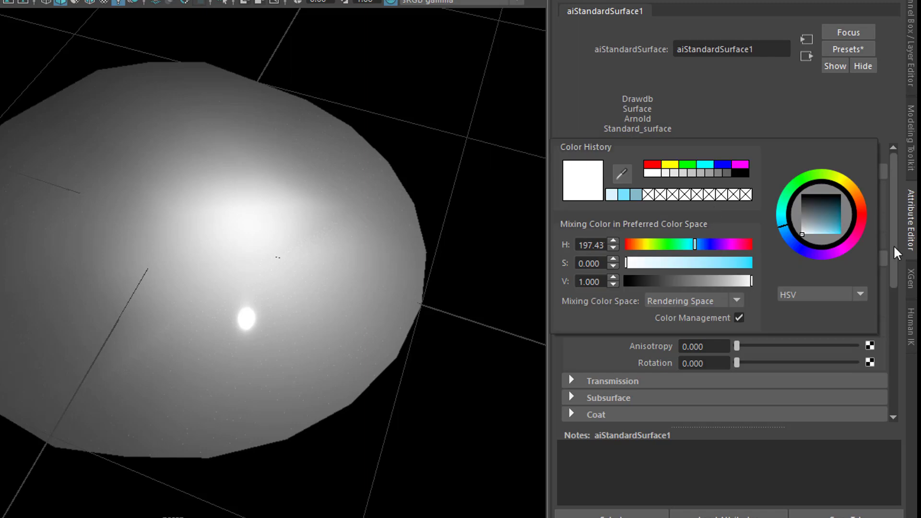
left_click(820, 245)
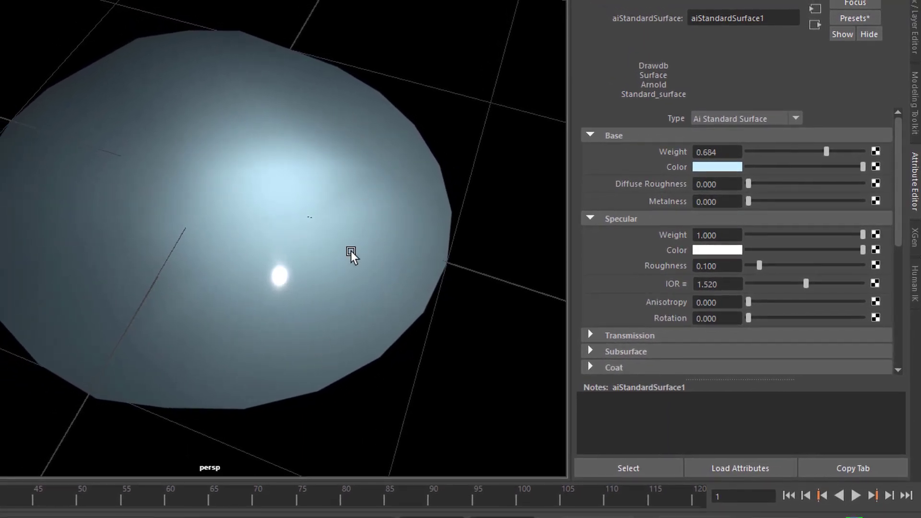
Step: Connect a file texture loading letterA.jpg to the material's specular weight
left_click(876, 235)
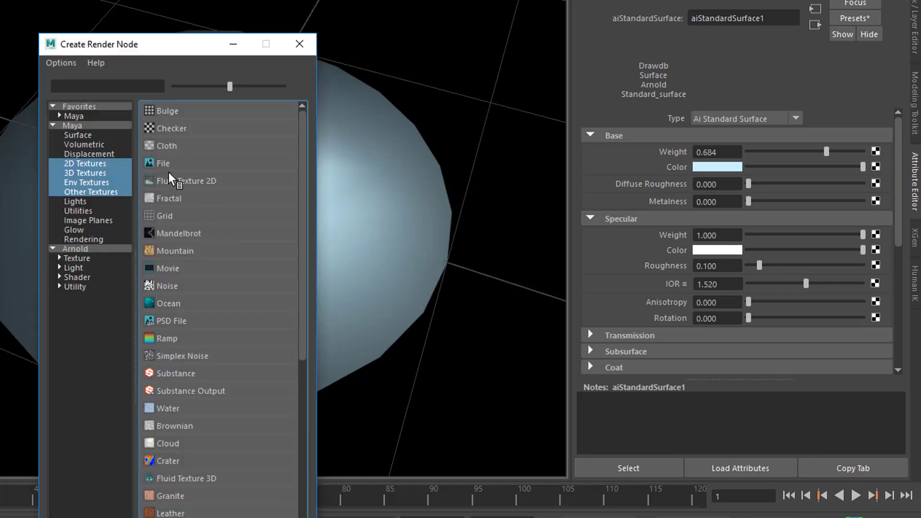
left_click(163, 163)
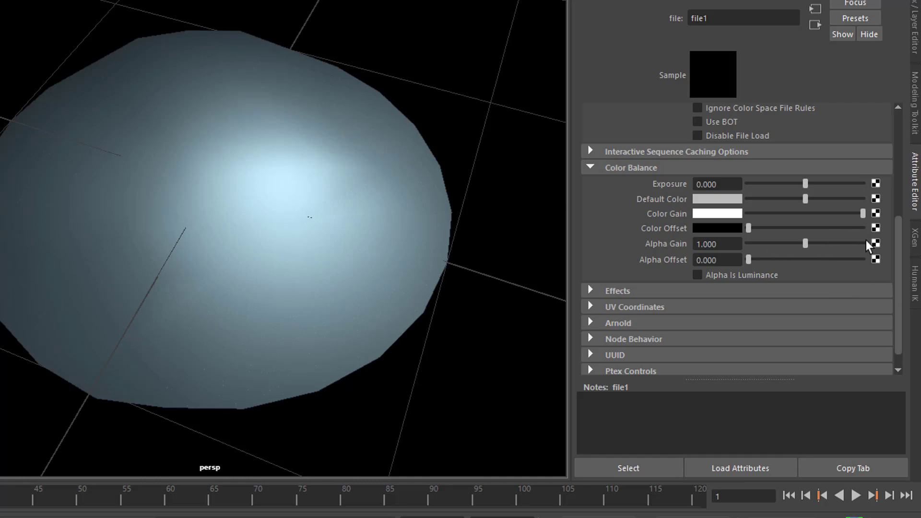
scroll(898, 249, "up", 3)
scroll(772, 174, "up", 2)
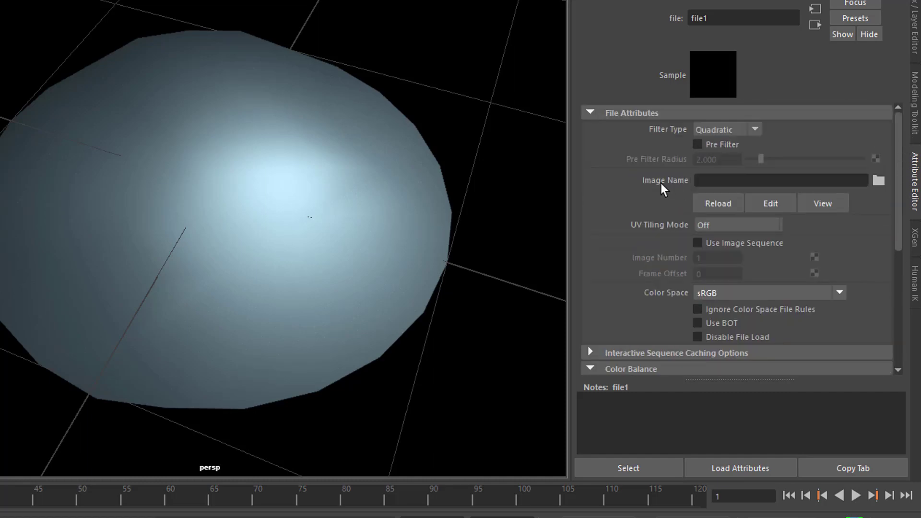
left_click(879, 180)
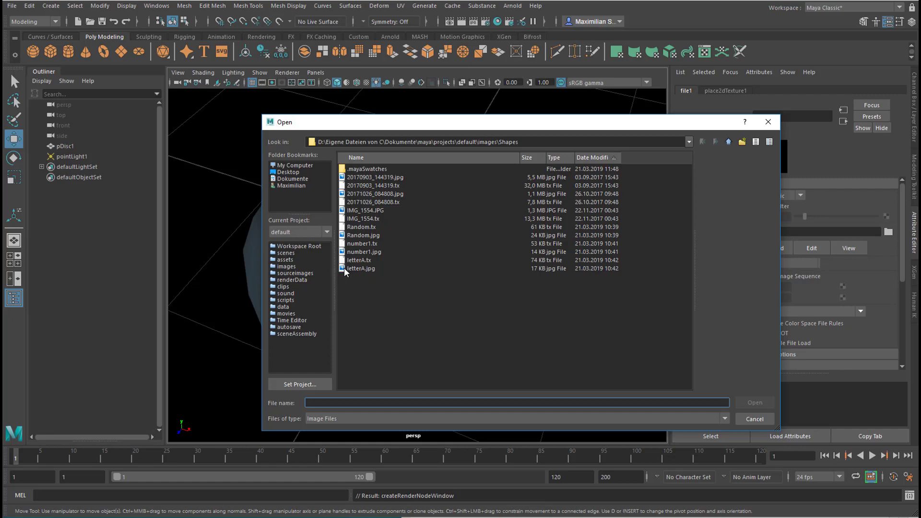
left_click(542, 268)
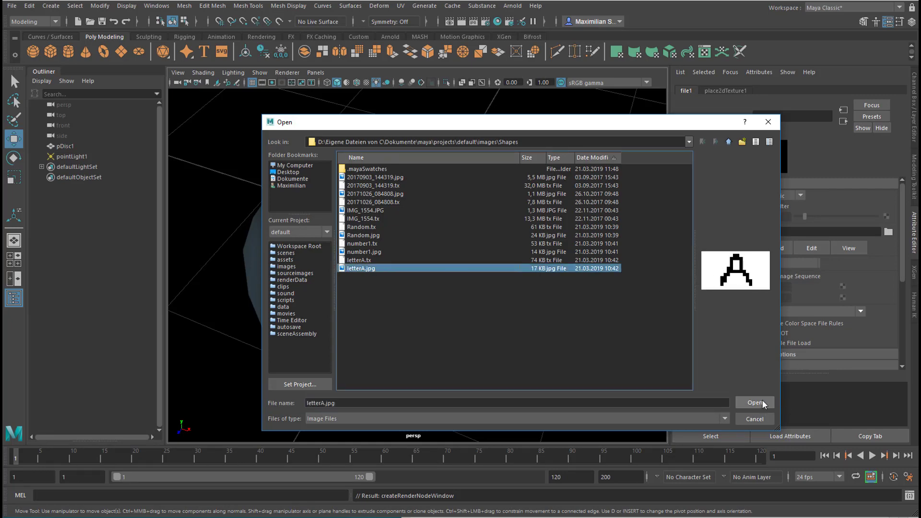
left_click(756, 403)
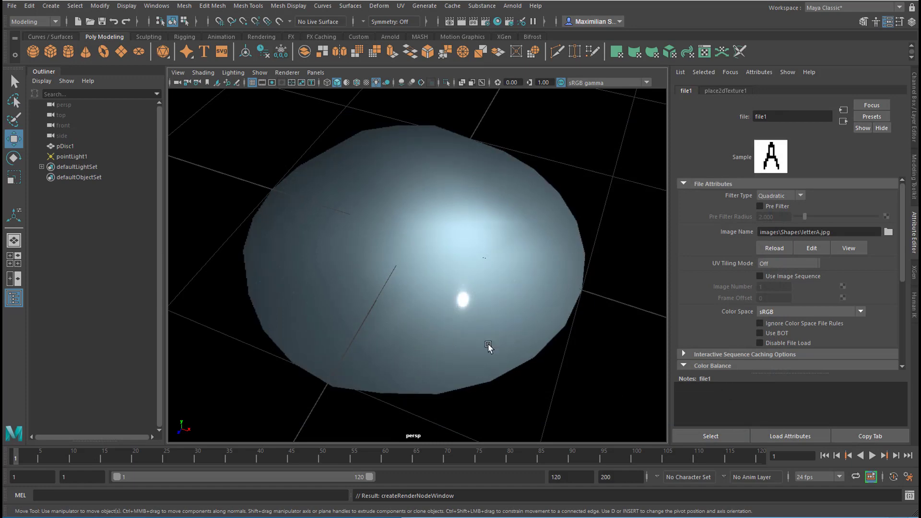
Step: Set the letterA file texture's colour space to Raw
mouse_move(416, 354)
left_mouse_down("alt")
mouse_move(425, 343)
mouse_move(425, 352)
mouse_move(562, 333)
left_mouse_up("alt")
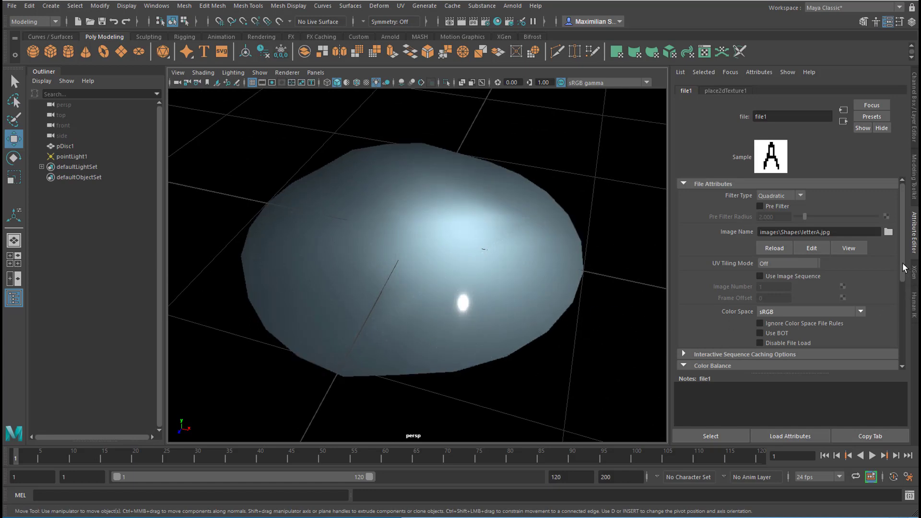
scroll(904, 268, "down", 3)
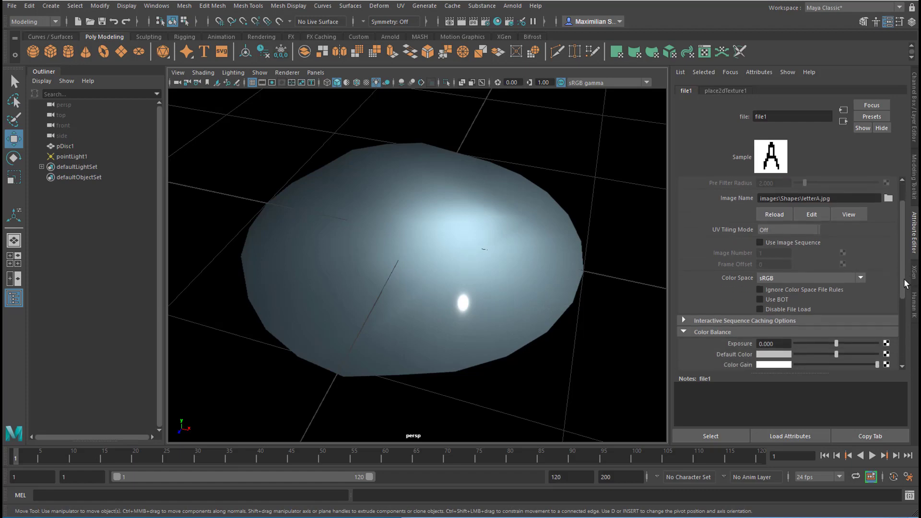
scroll(904, 268, "up", 3)
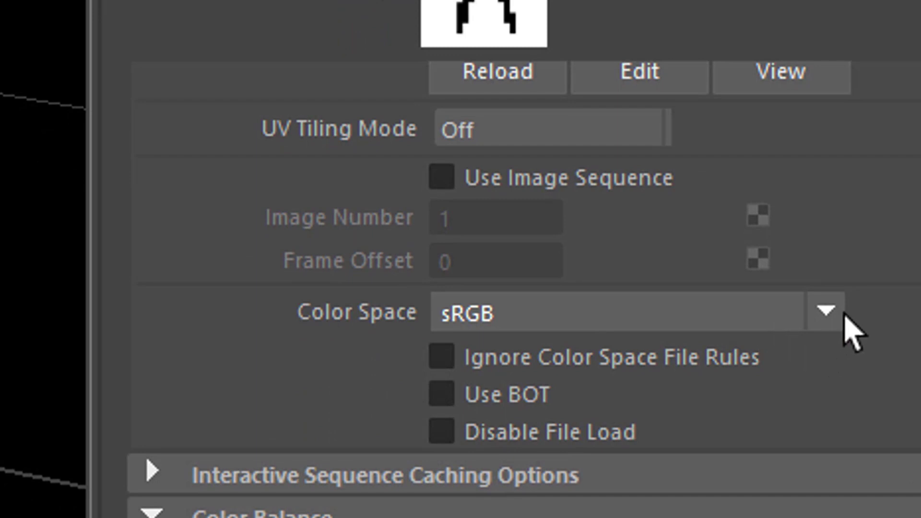
left_click(824, 311)
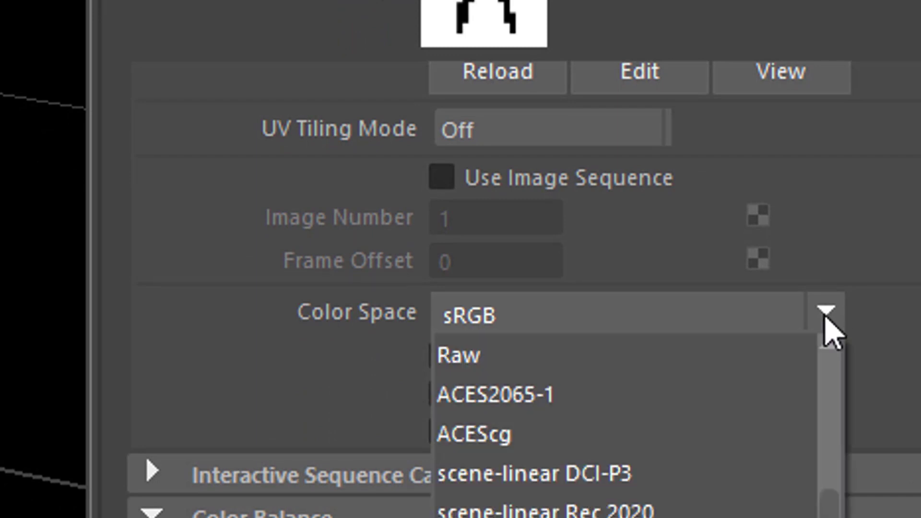
left_click(697, 364)
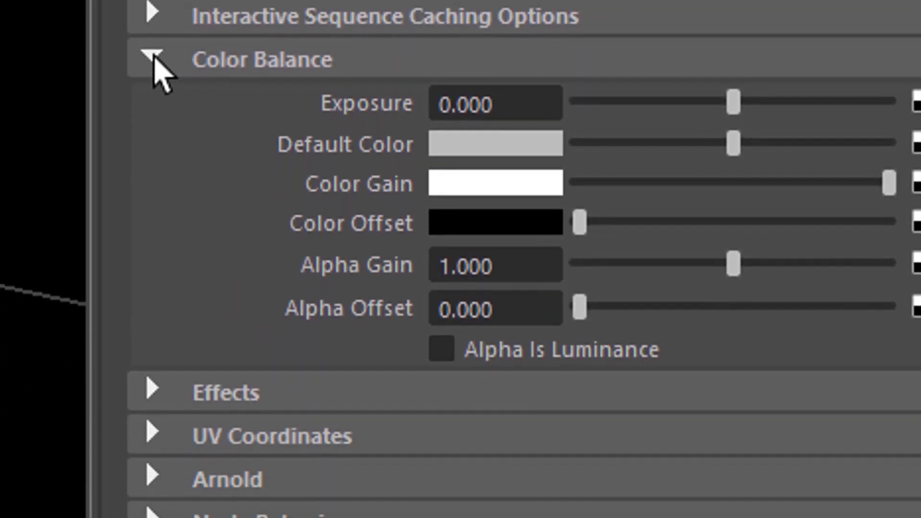
left_click(153, 49)
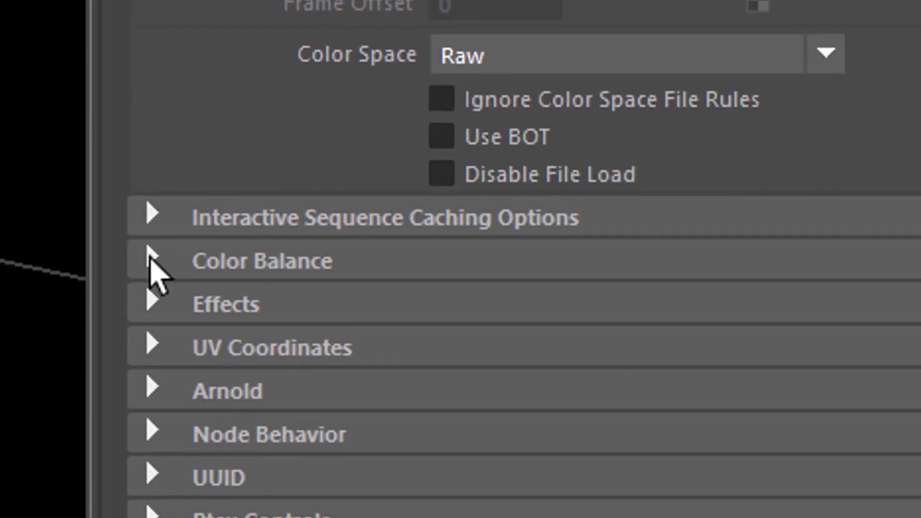
left_click(153, 261)
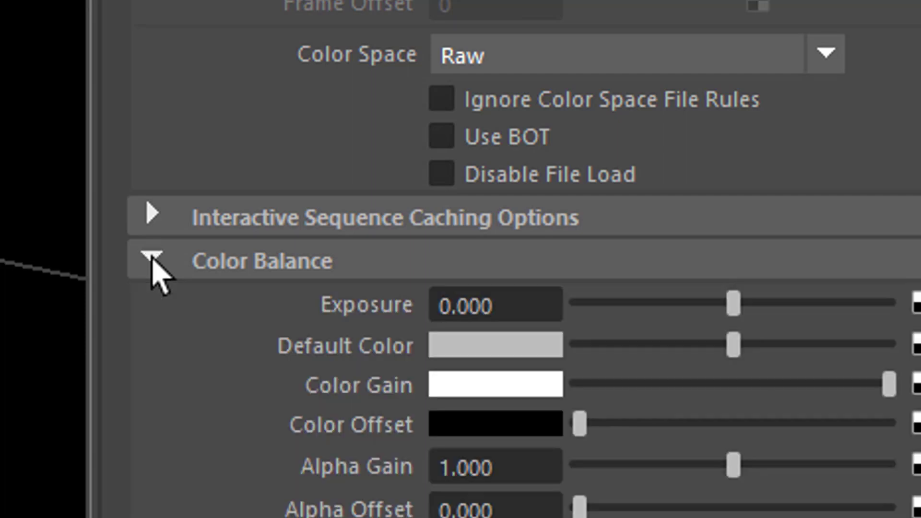
scroll(658, 391, "down", 5)
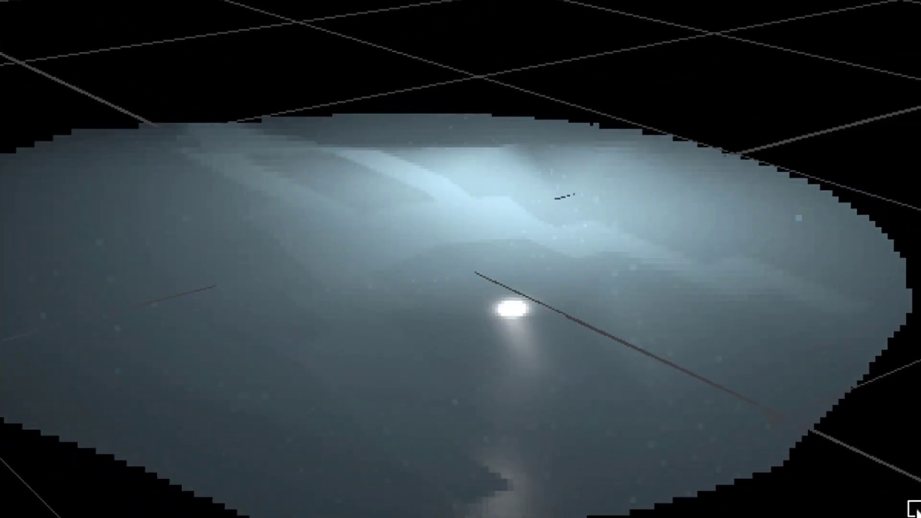
Step: Orbit the view to tilt the disc closer
left_click_drag(863, 506, 860, 450, "alt")
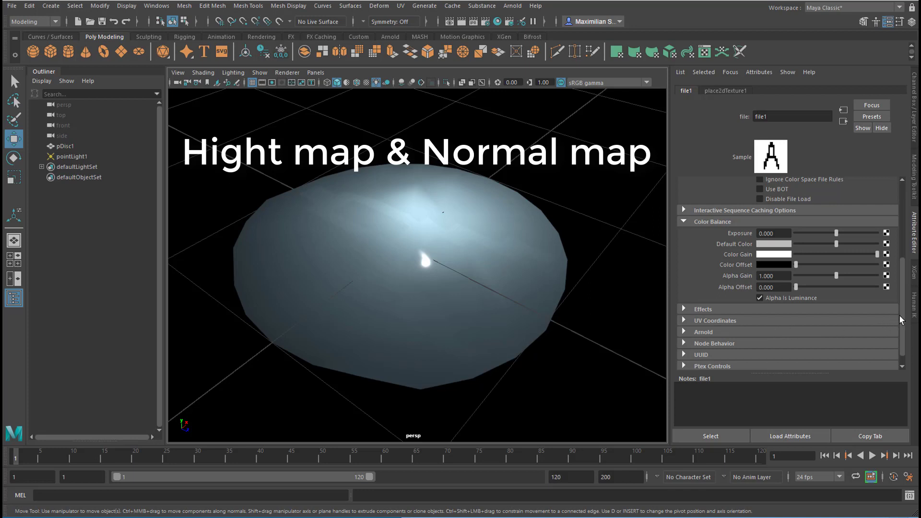
scroll(905, 320, "down", 2)
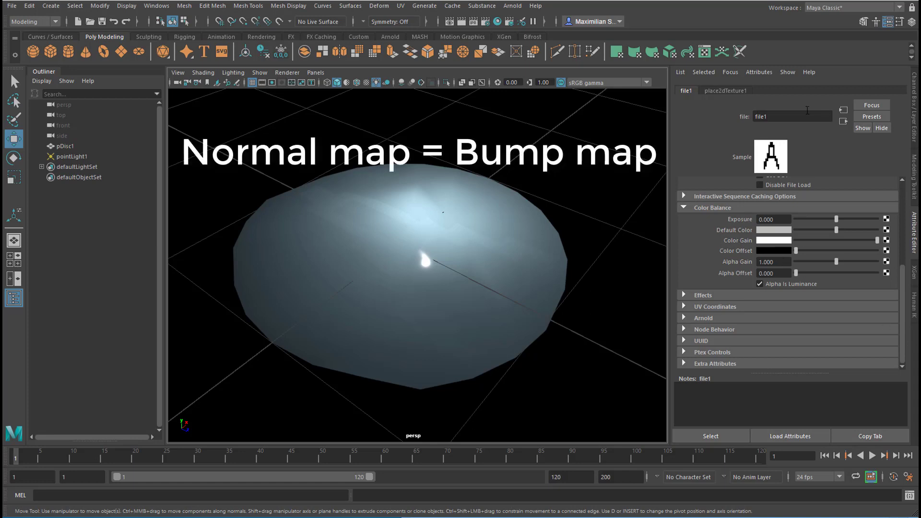
Step: Show aiStandardSurface1's Geometry section to reveal its Bump Mapping slot
left_click(844, 127)
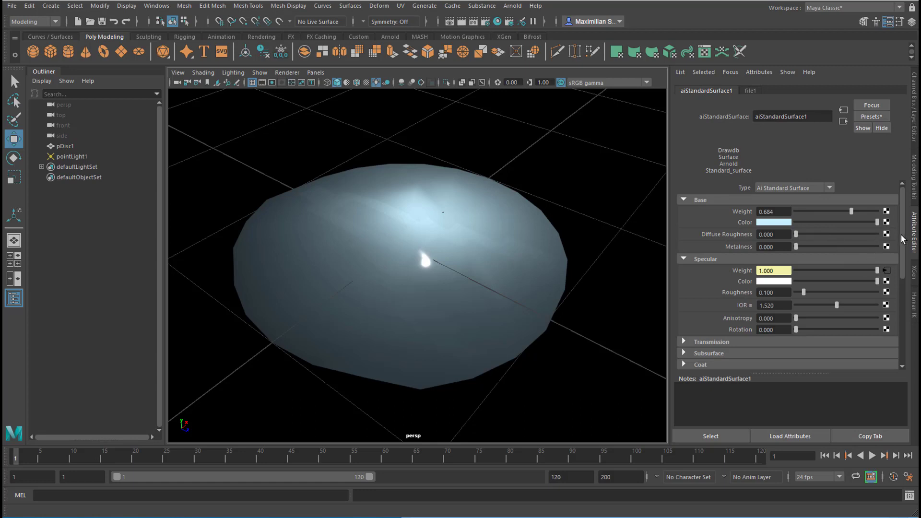
left_click_drag(904, 240, 905, 330)
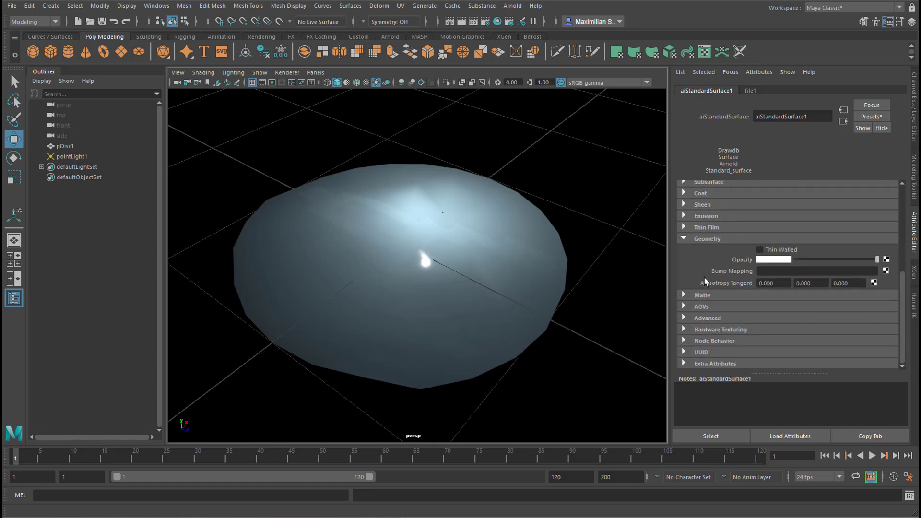
left_click(685, 241)
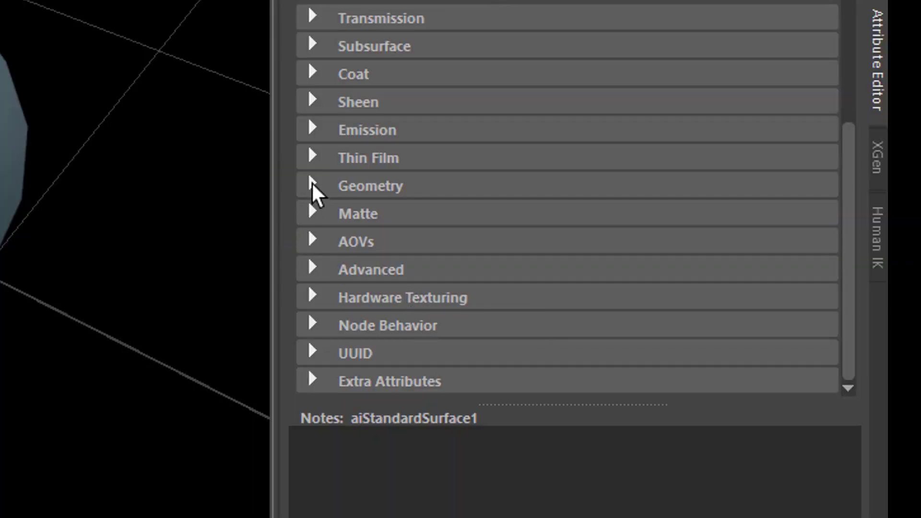
left_click(313, 185)
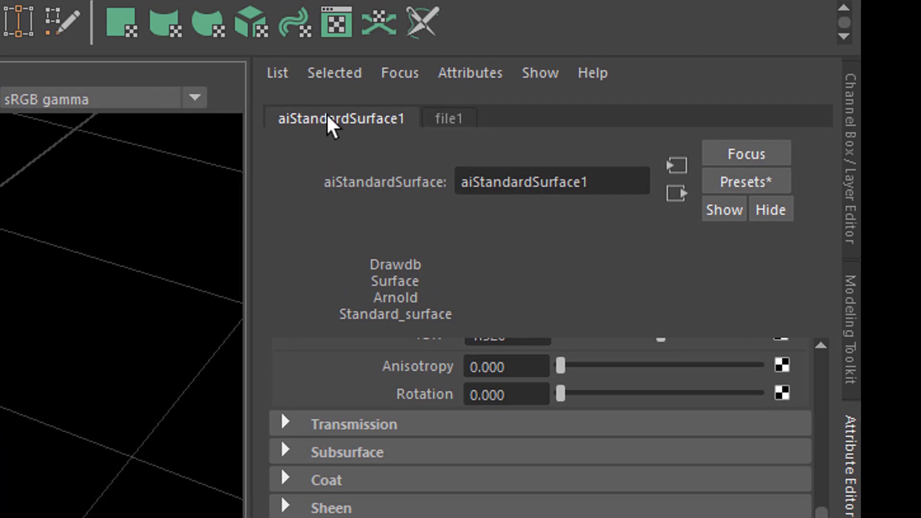
scroll(633, 422, "up", 5)
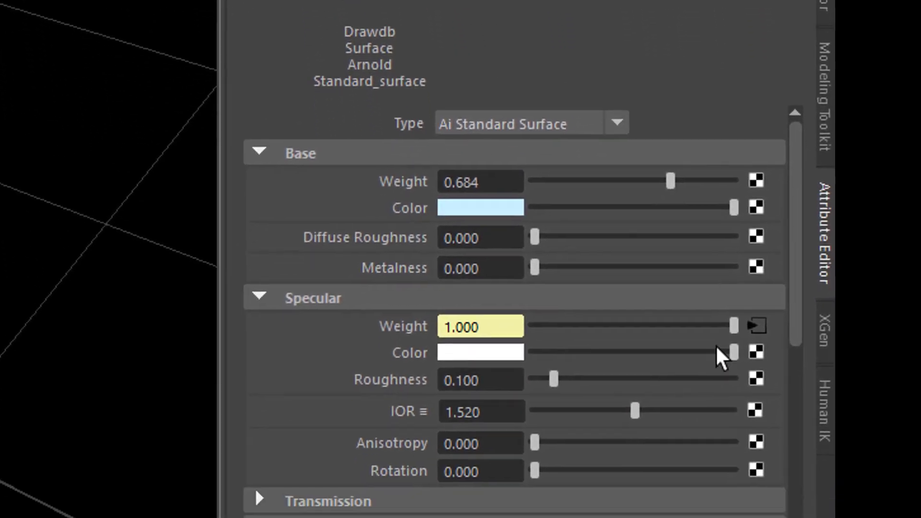
scroll(541, 336, "down", 3)
scroll(542, 325, "down", 3)
scroll(544, 322, "down", 2)
scroll(539, 328, "down", 1)
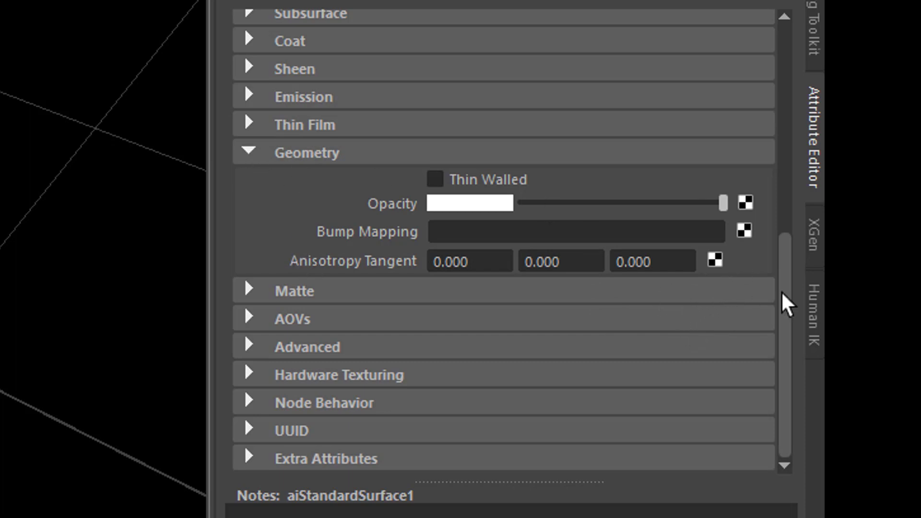
Step: Connect a file texture to Bump Mapping and load Random.jpg into it
left_click(745, 231)
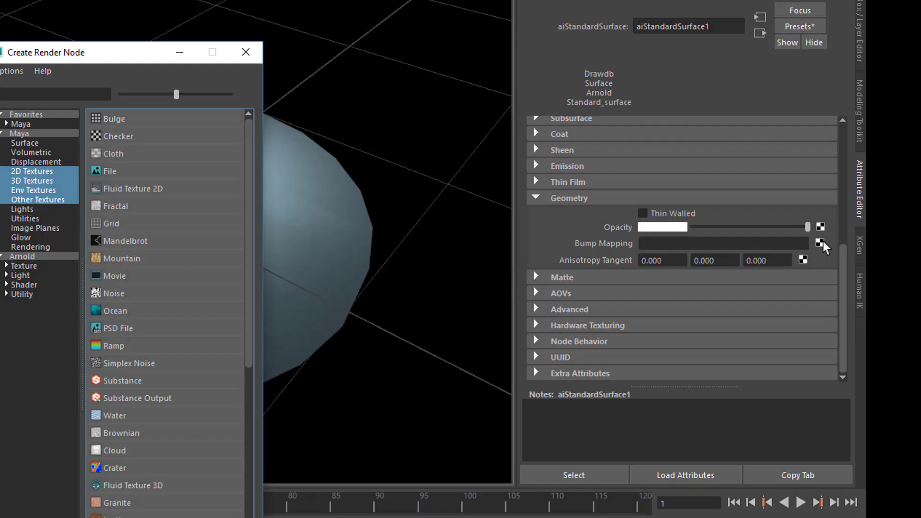
left_click(117, 171)
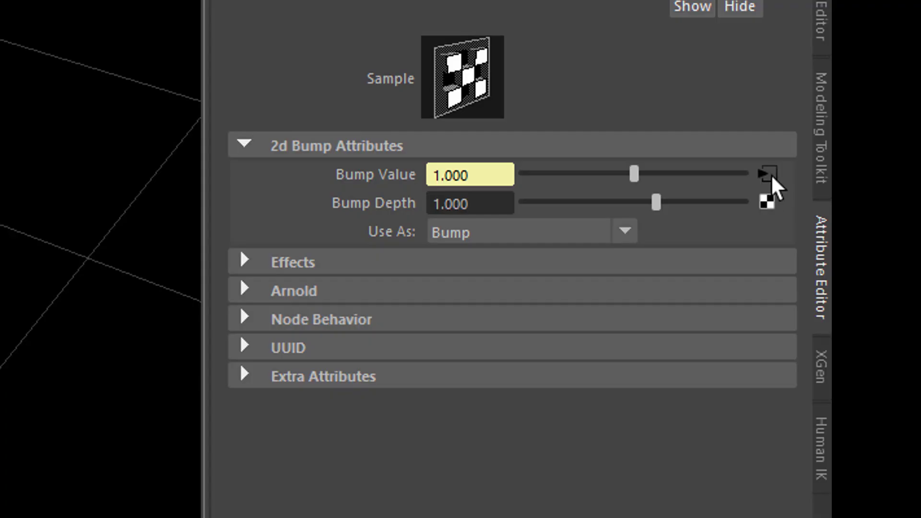
left_click(772, 175)
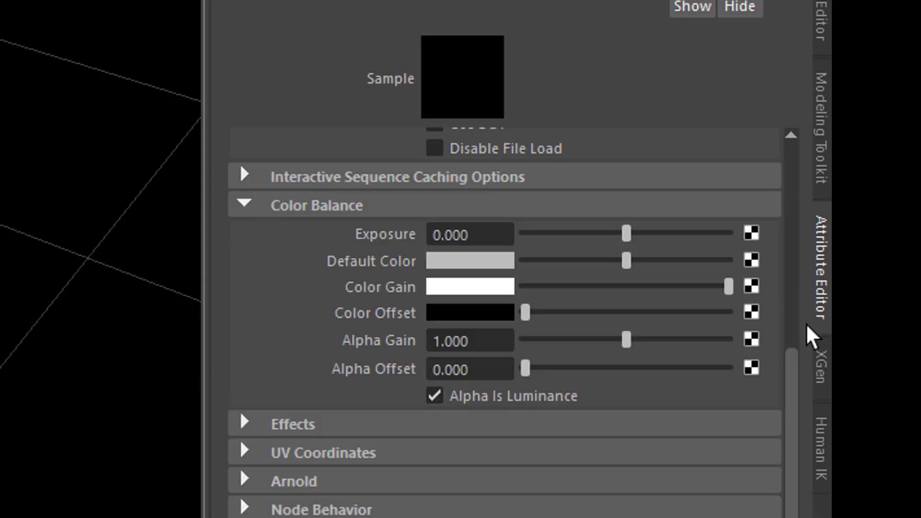
scroll(797, 324, "up", 5)
scroll(787, 231, "up", 2)
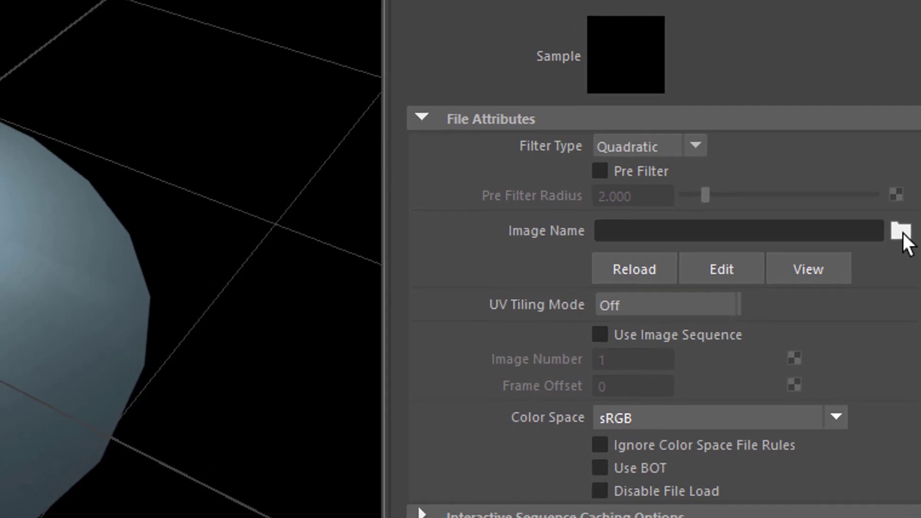
left_click(797, 257)
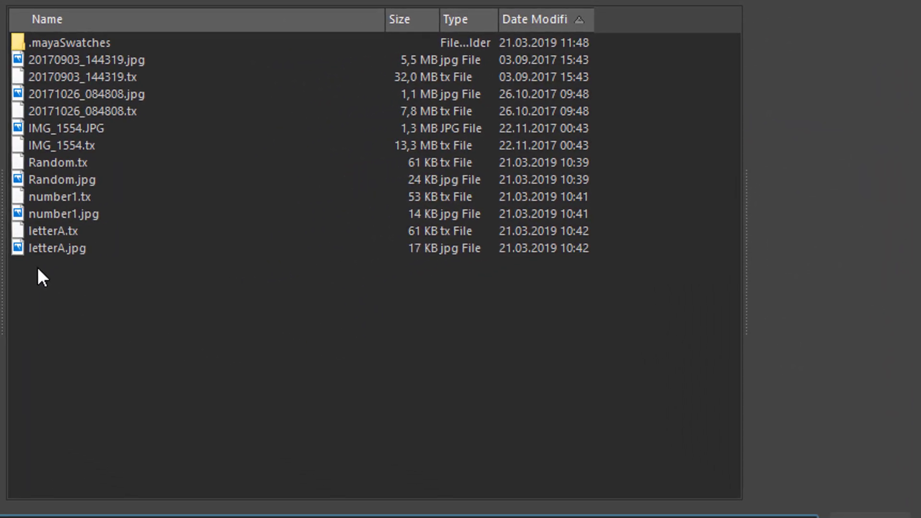
left_click(18, 181)
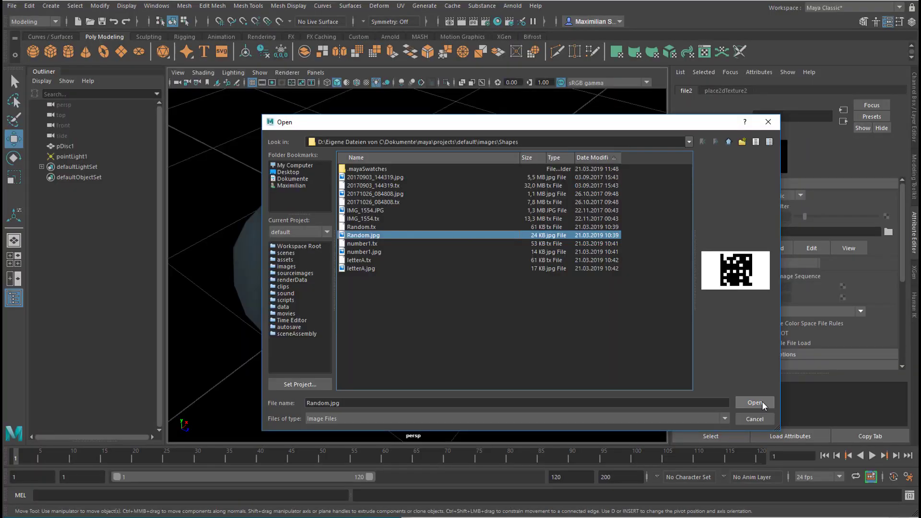
left_click(763, 401)
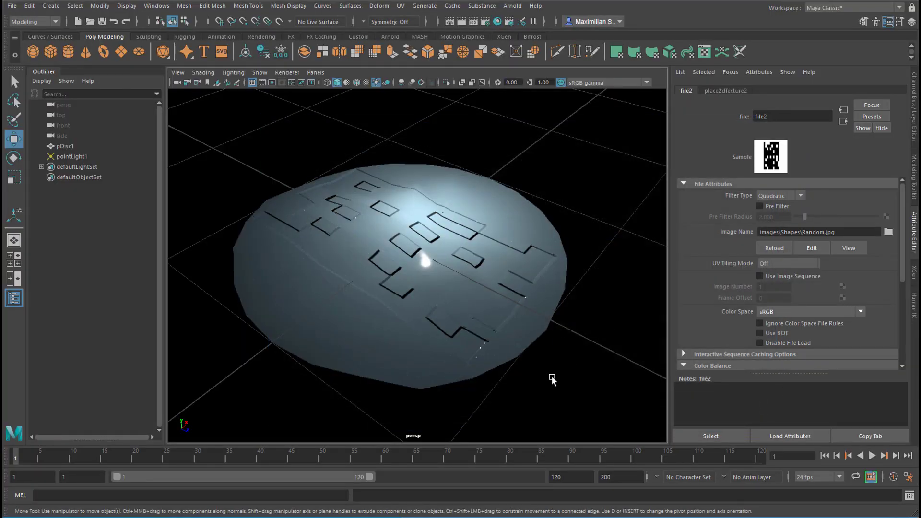
Step: Set the bump texture file2 to Raw colour space with Alpha Is Luminance enabled
left_click(861, 312)
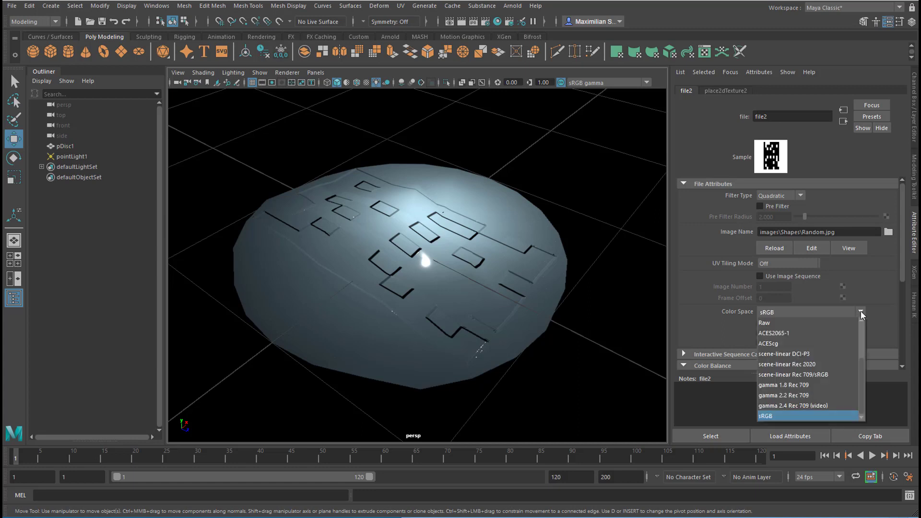
left_click(819, 330)
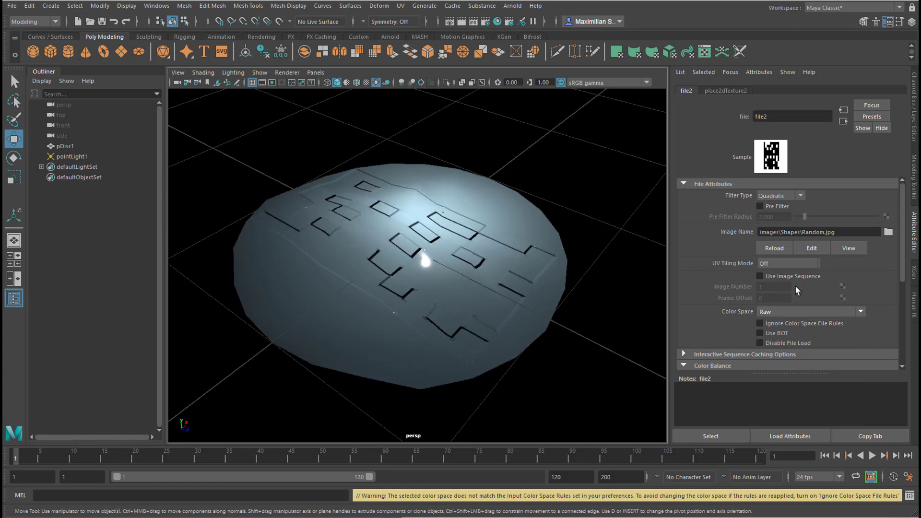
left_click_drag(898, 267, 886, 331)
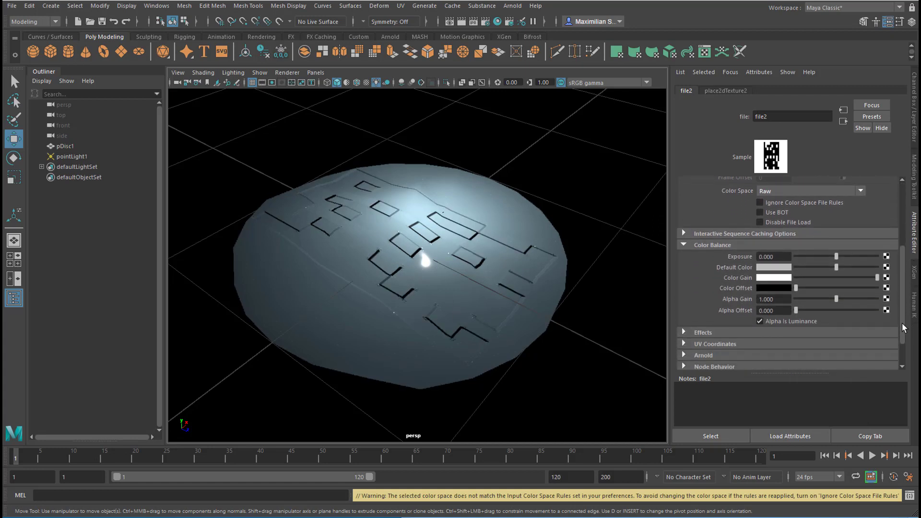
left_click(759, 308)
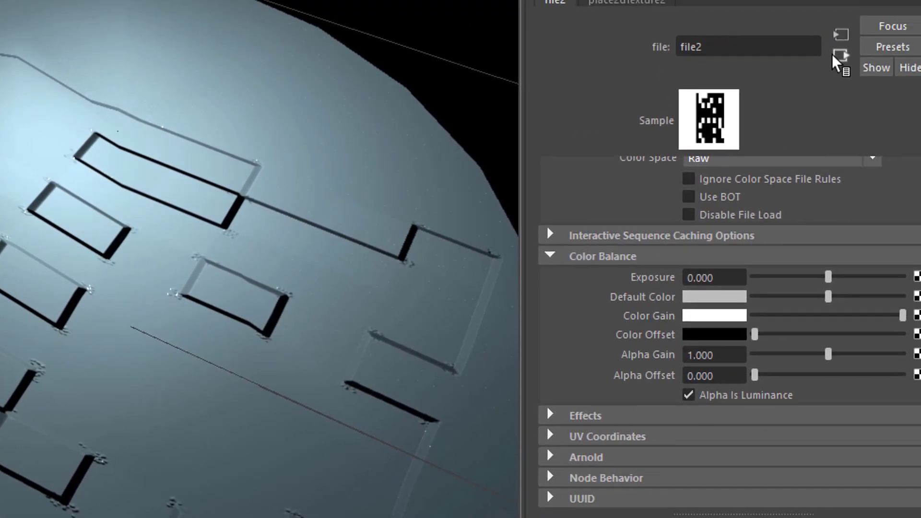
Step: Set bump2d1's Bump Depth to 0.01
left_click(917, 56)
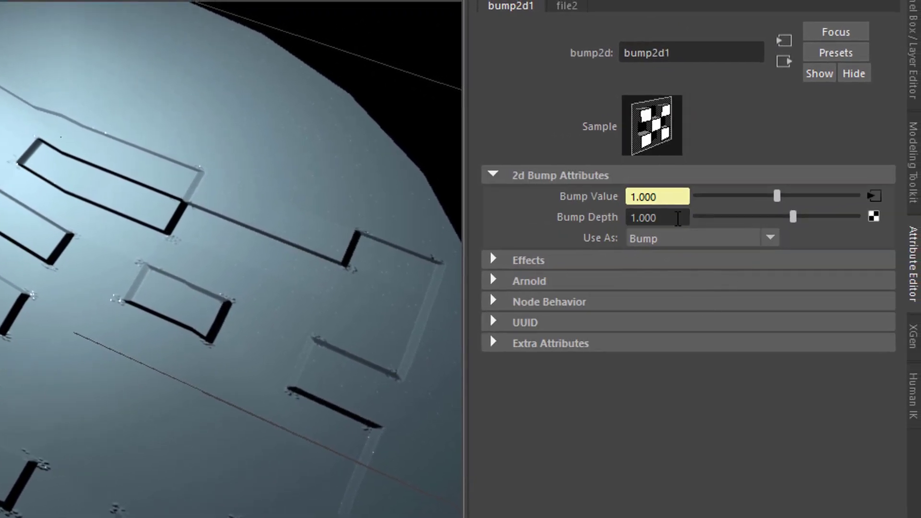
left_click(675, 218)
type("0.")
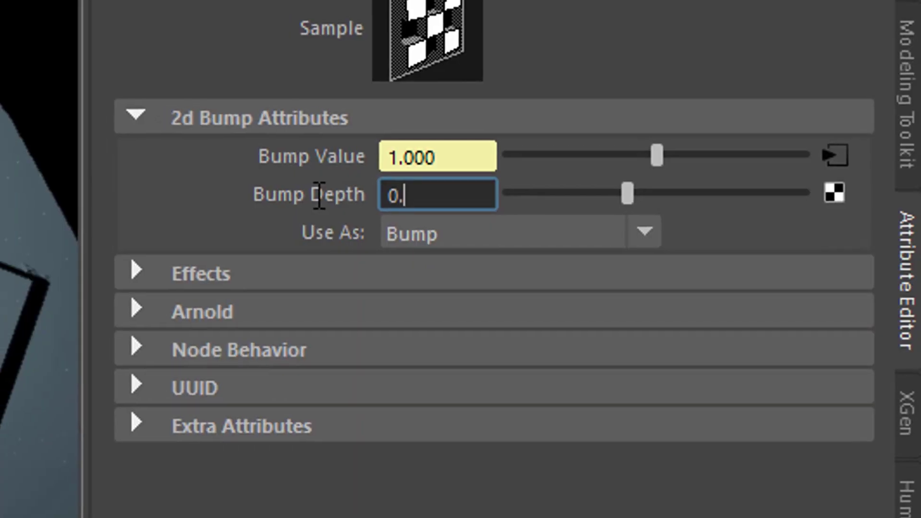
type("01")
key("Return")
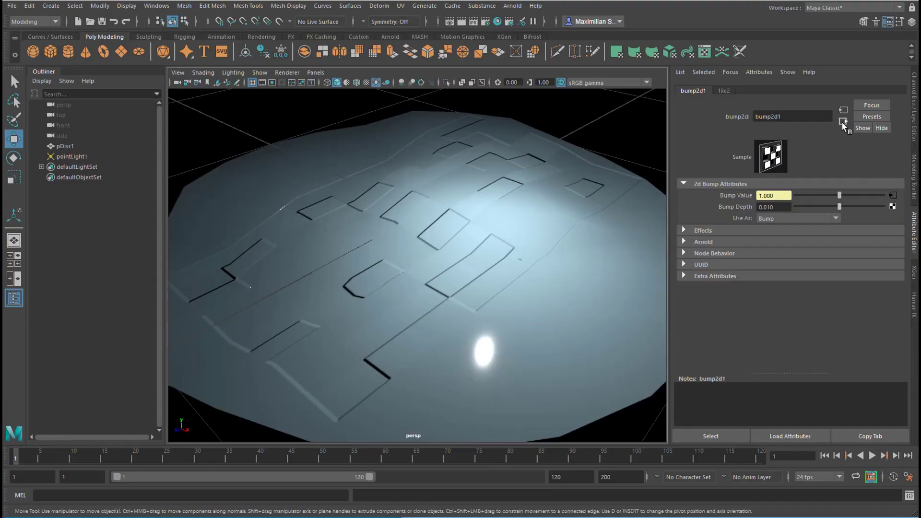
Step: Follow the output connections to aiStandardSurface1SG, the material's shading group
left_click(843, 122)
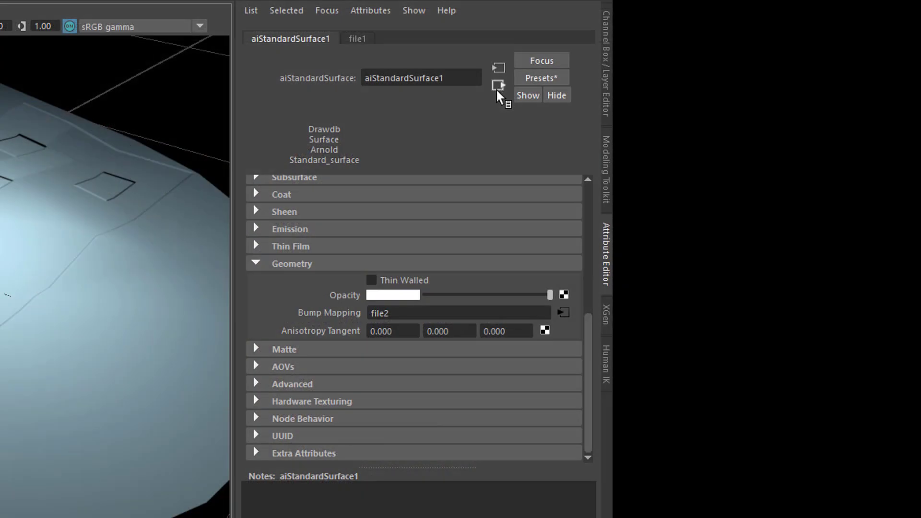
left_click(496, 82)
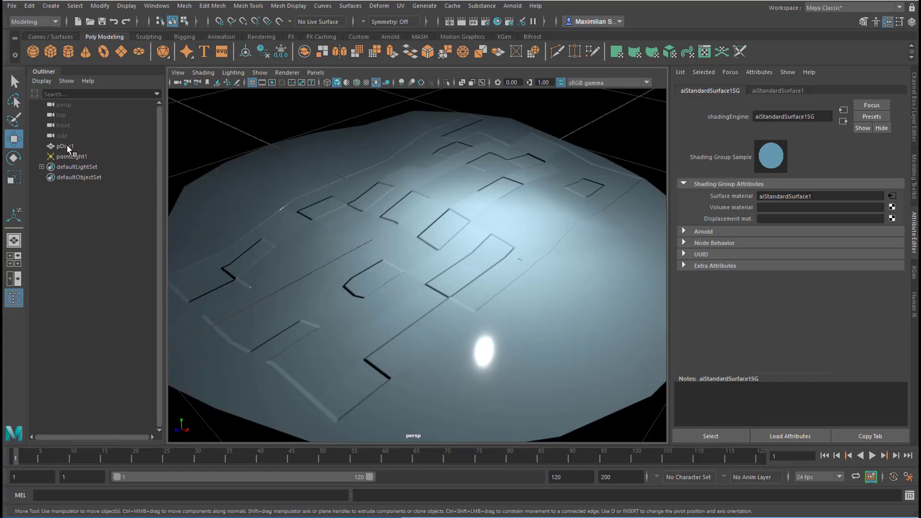
left_click(65, 146)
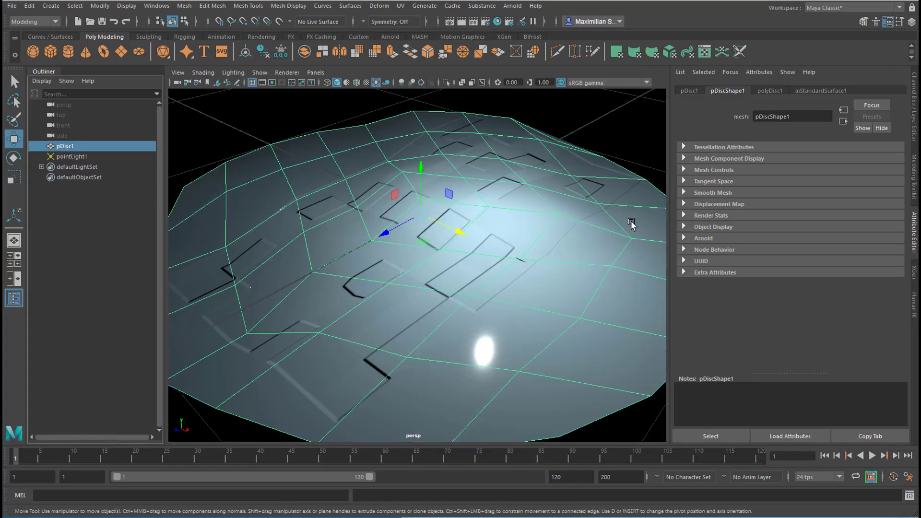
left_click(819, 90)
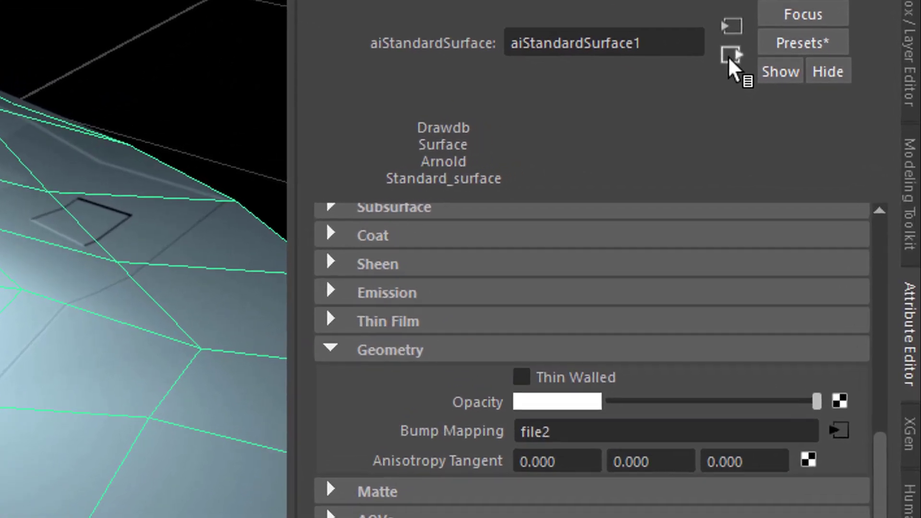
left_click(777, 84)
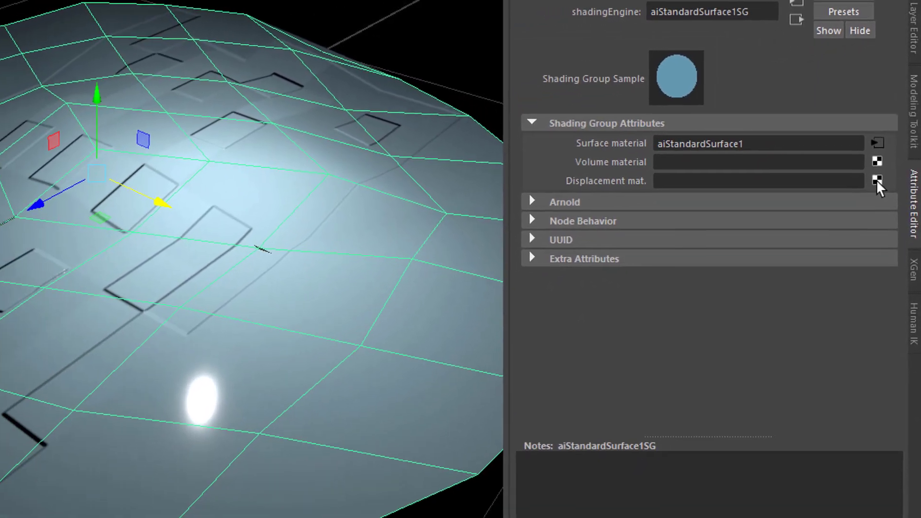
Step: Add a file-driven displacement shader to the shading group with Scale 0.1
left_click(871, 204)
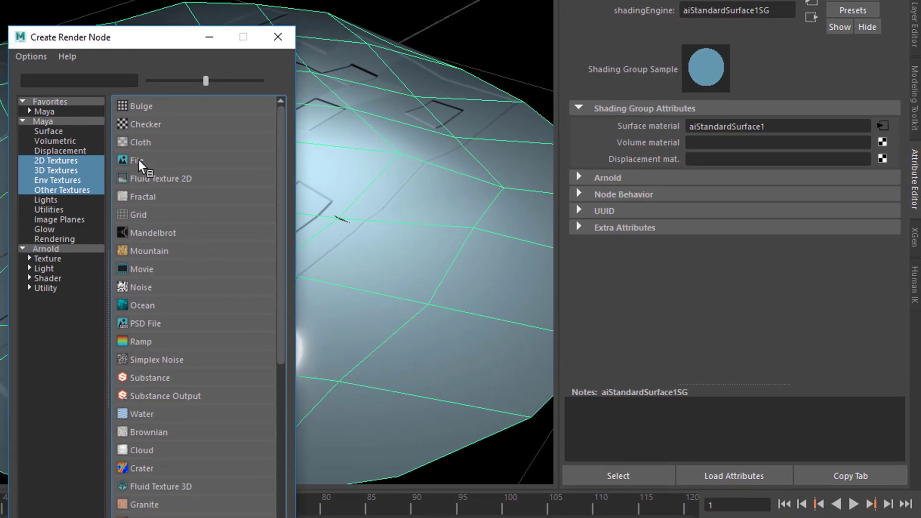
left_click(141, 160)
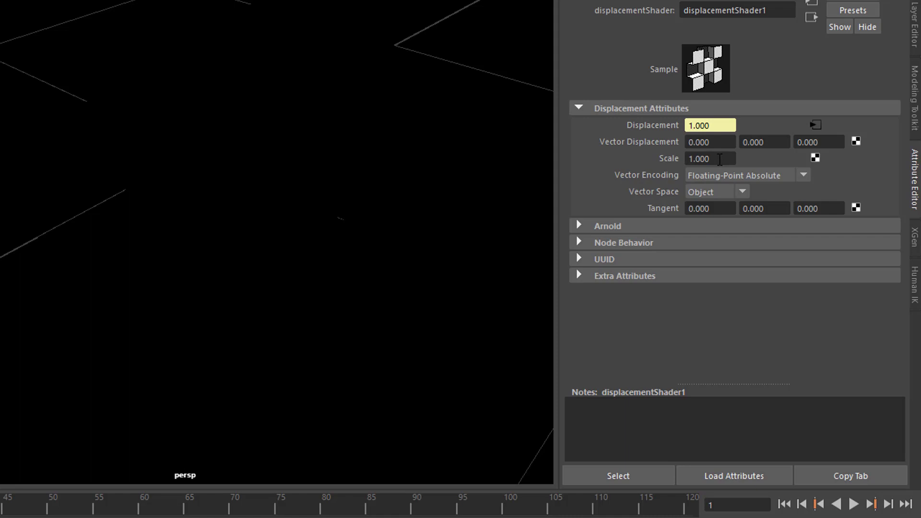
double_click(719, 159)
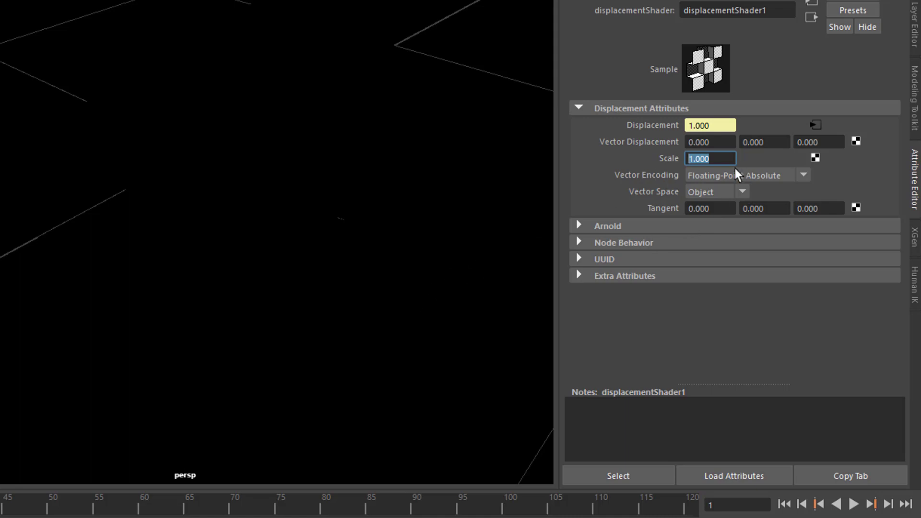
type("0.1")
key("Return")
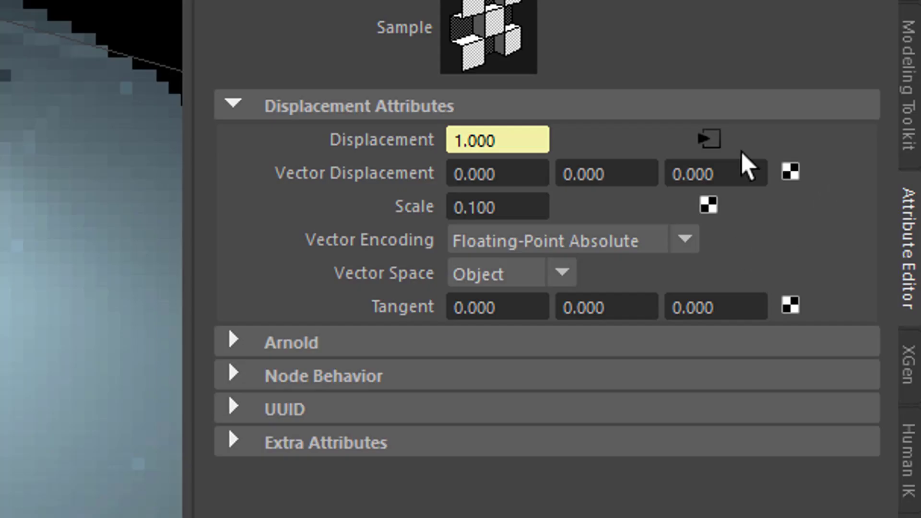
Step: Load color_extraction_height.exr into the displacement's file3 texture
left_click(707, 139)
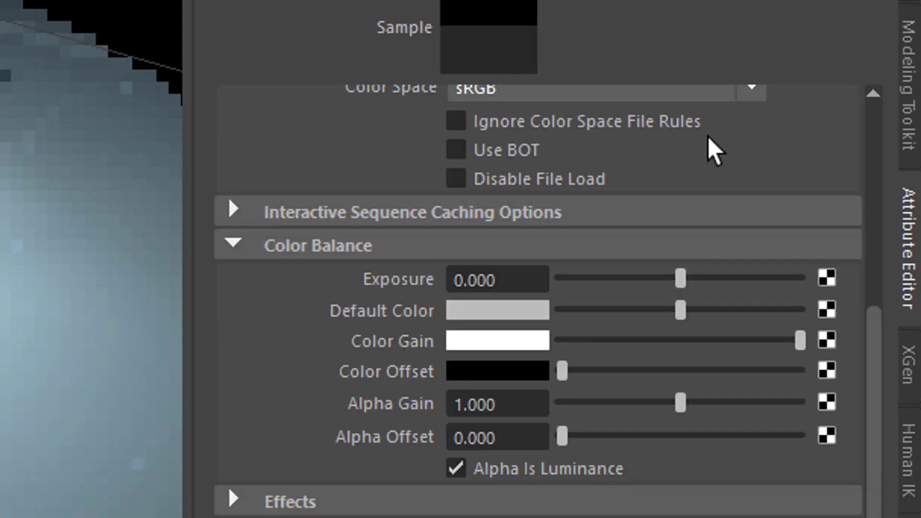
scroll(809, 324, "up", 5)
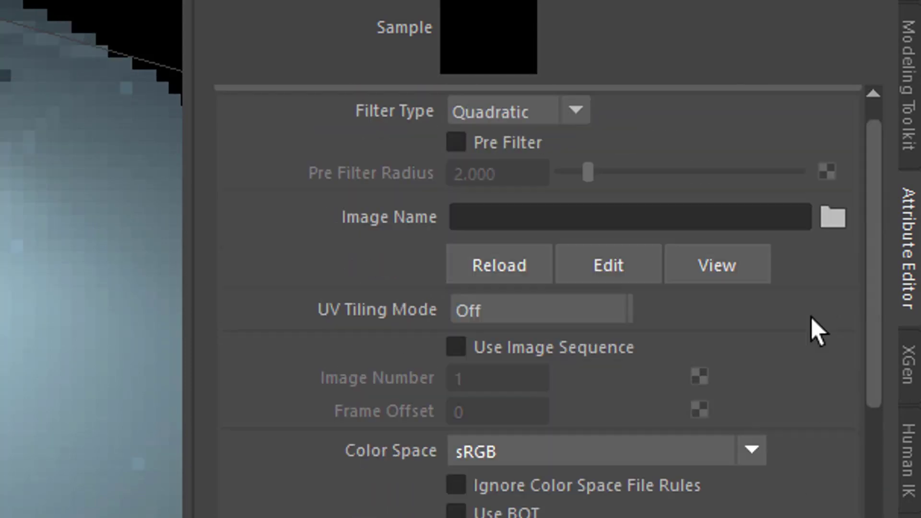
scroll(820, 331, "up", 1)
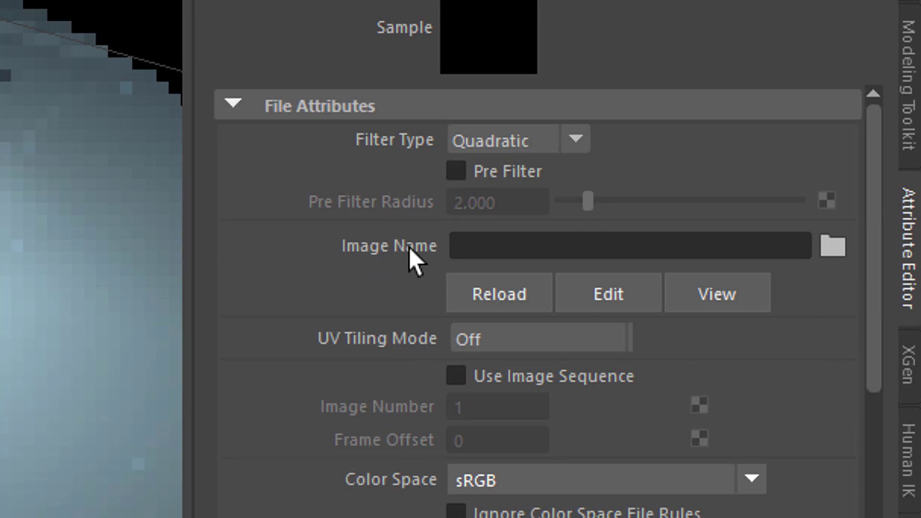
left_click(841, 245)
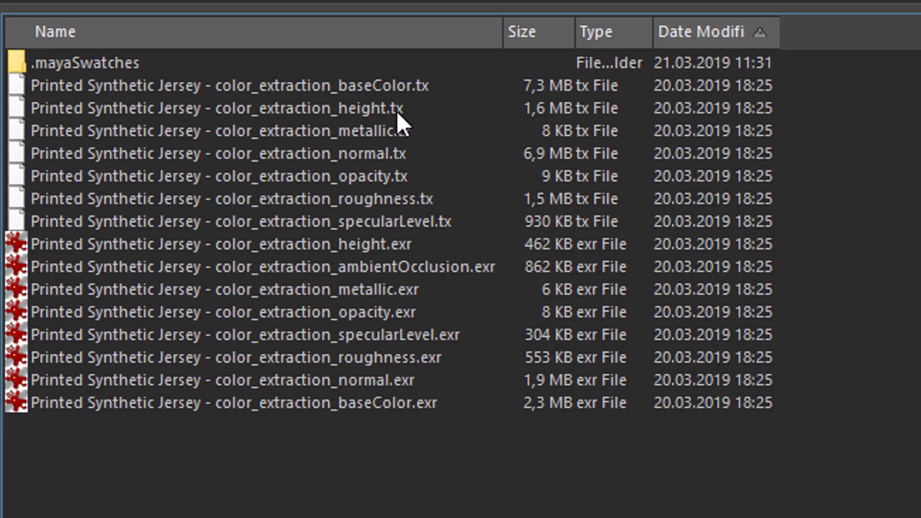
left_click(401, 248)
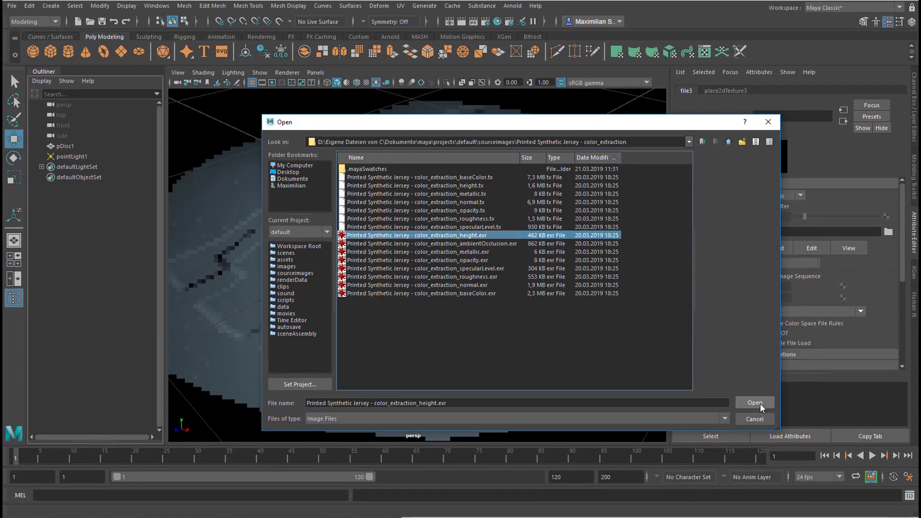
left_click(754, 403)
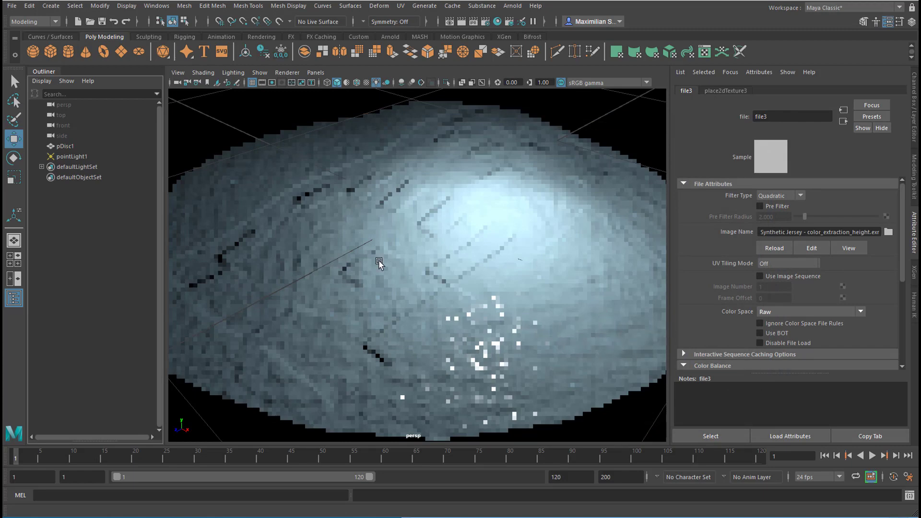
Step: Render the displaced disc with Arnold > Render and reposition the RenderView window
left_click(512, 6)
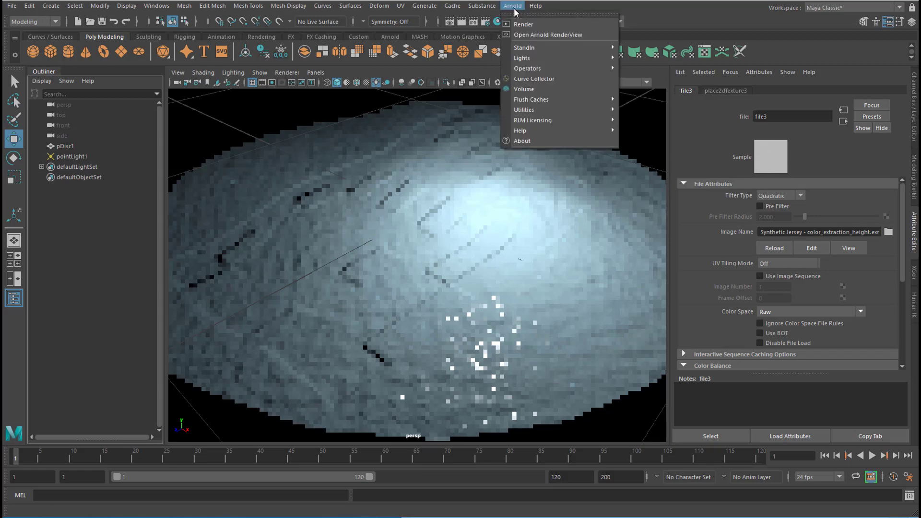
left_click(522, 25)
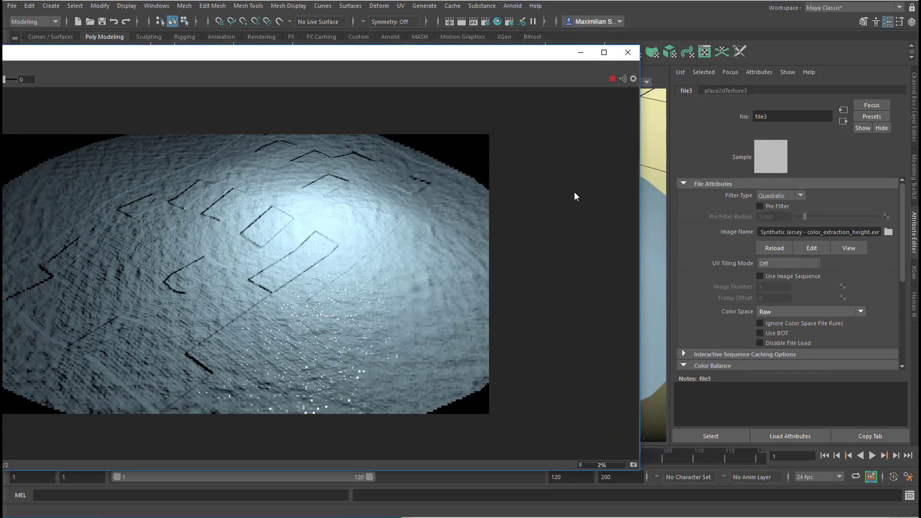
left_click_drag(410, 56, 472, 42)
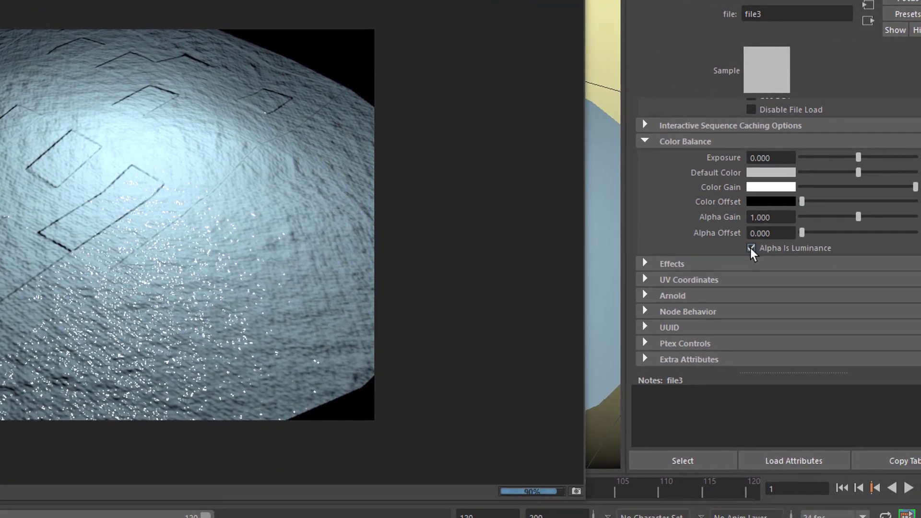
Step: Toggle file3's Alpha Is Luminance off and back on, then review its colour space options
left_click(749, 249)
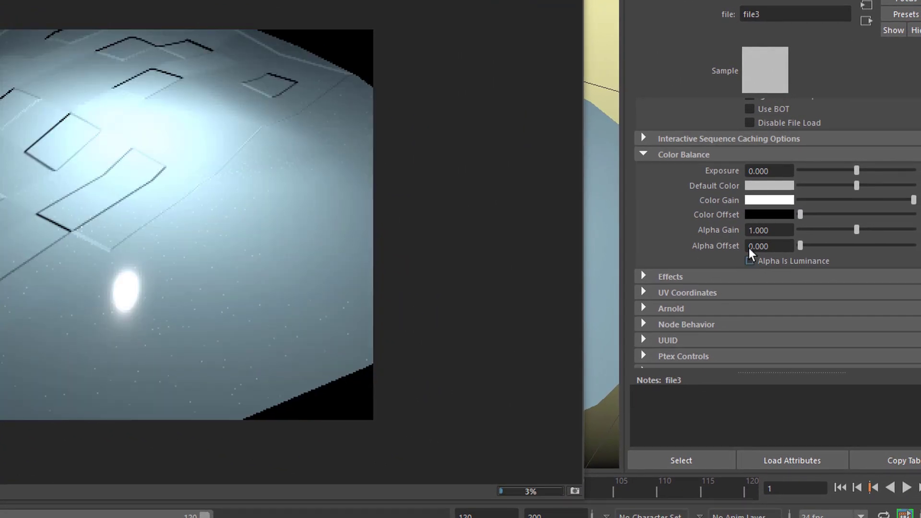
left_click(749, 261)
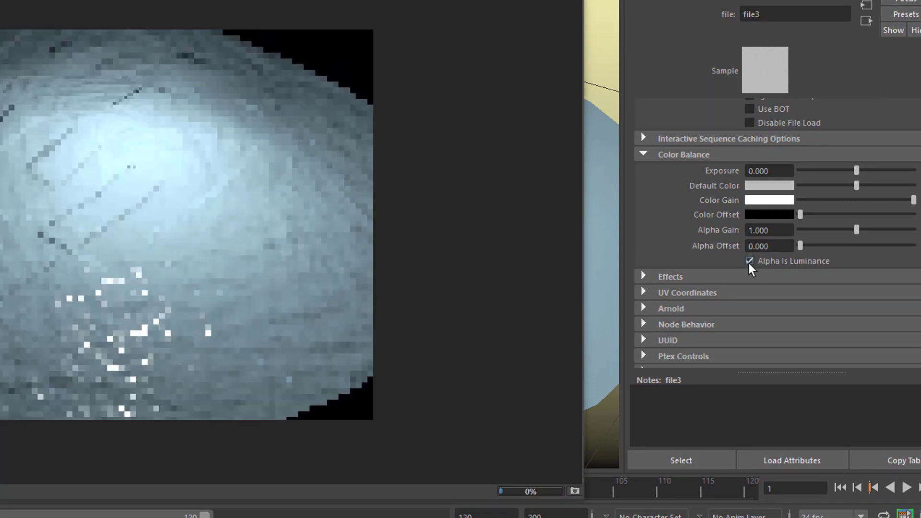
scroll(802, 220, "up", 3)
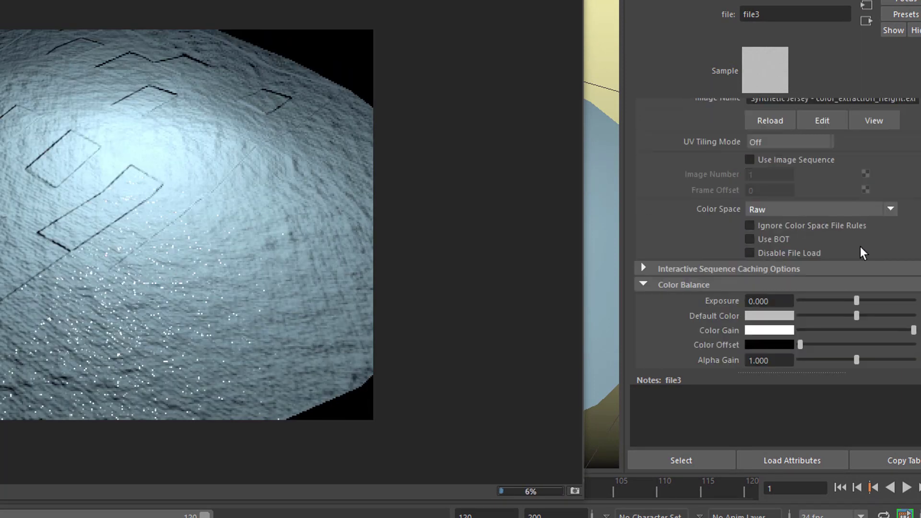
left_click(889, 208)
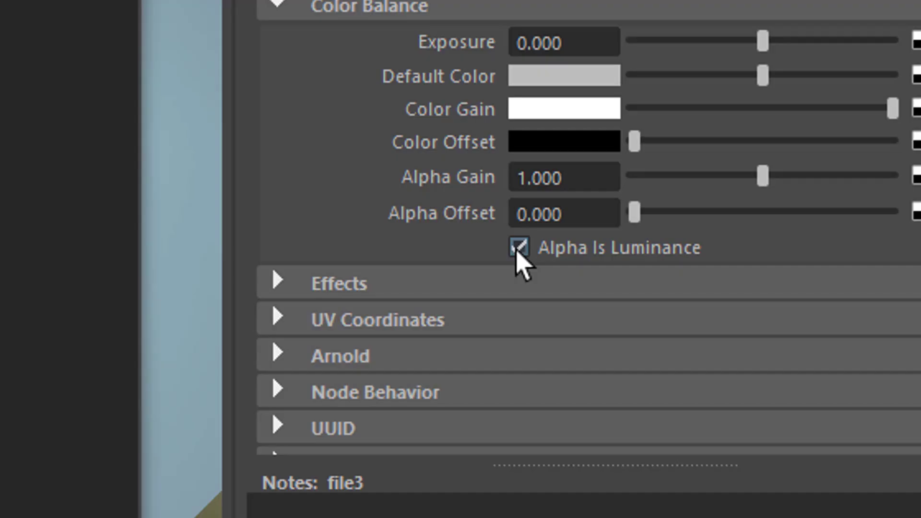